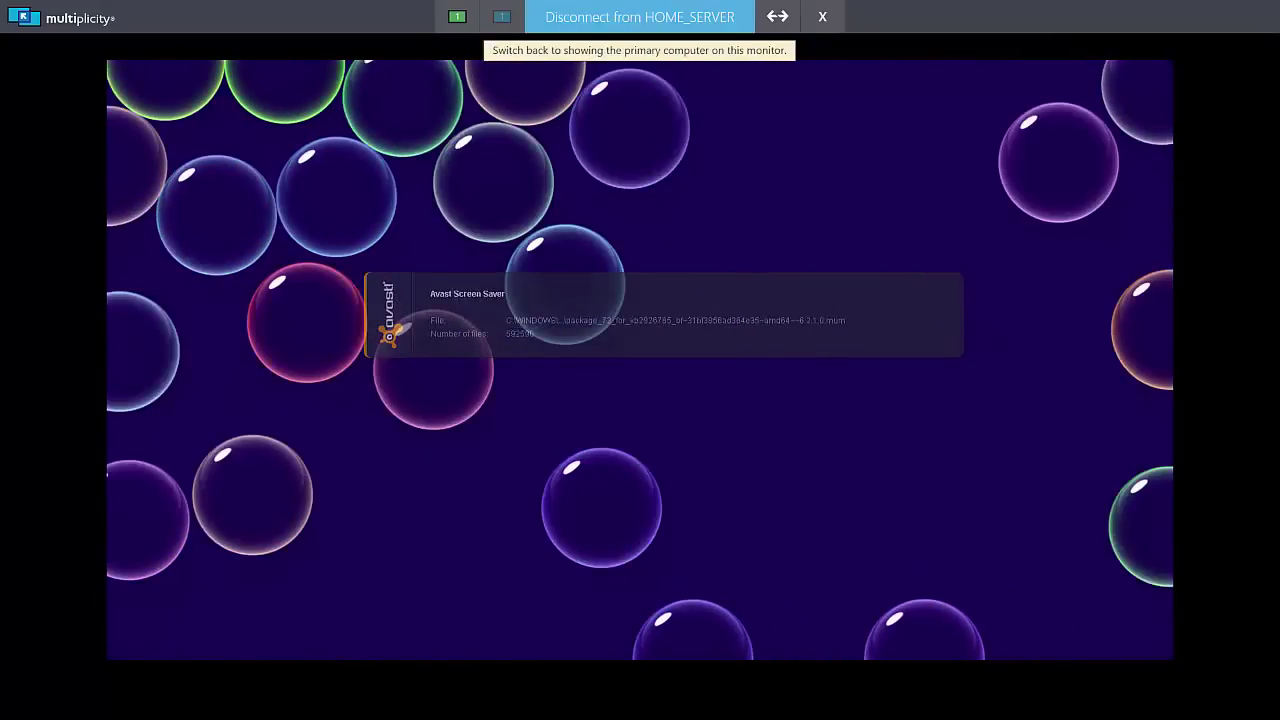
- Disconnect from the HOME_SERVER remote computer and minimize the Multiplicity window
{"action": "left_click", "coordinate": [604, 14]}
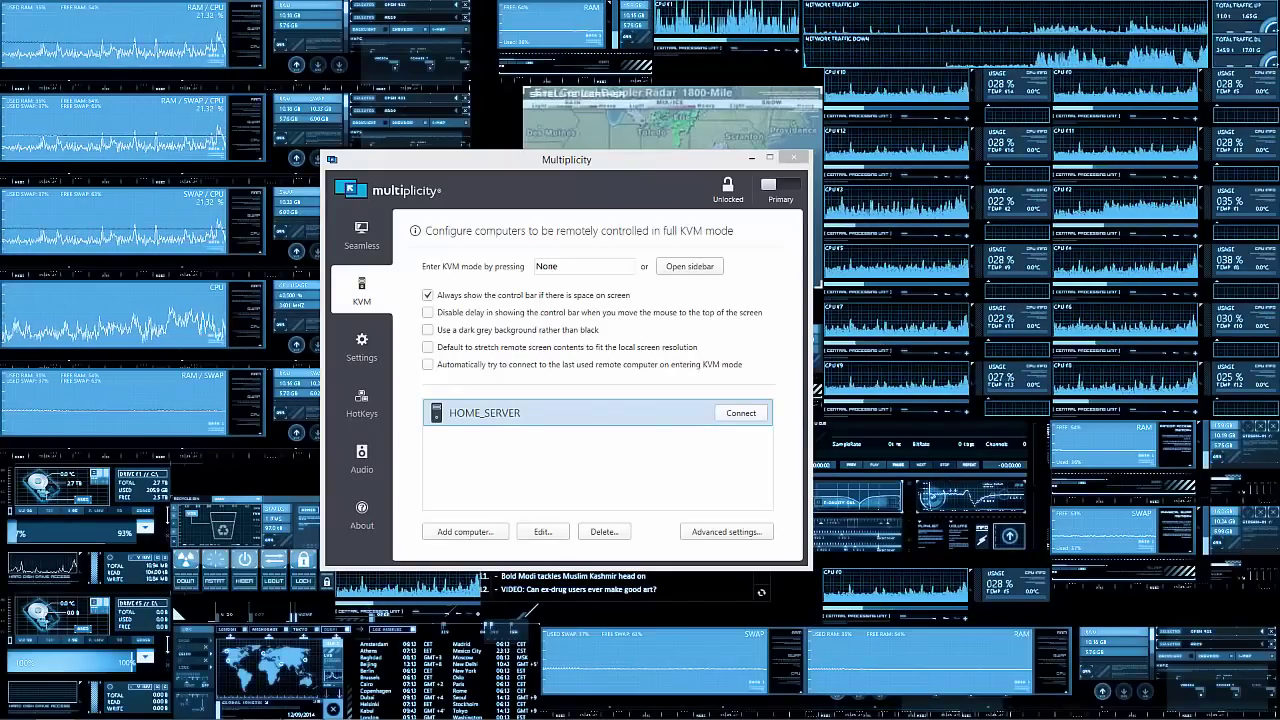
{"action": "left_click", "coordinate": [752, 159]}
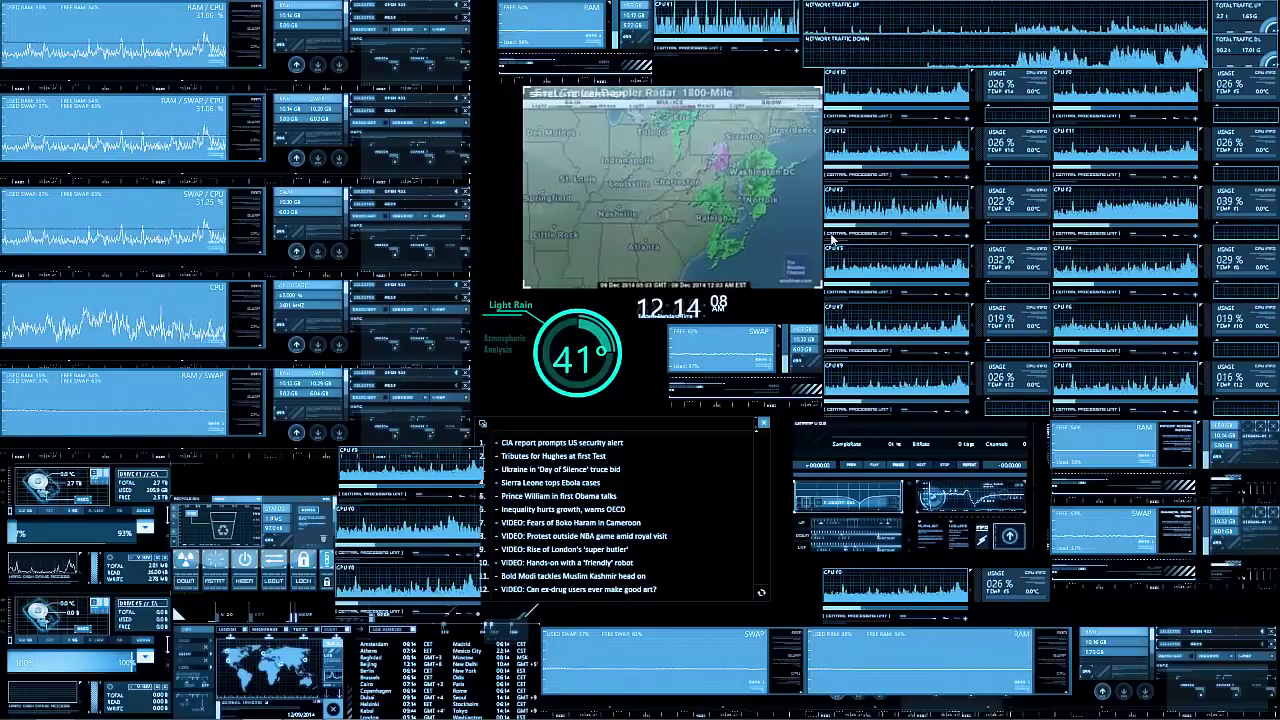
- Search for the Run dialog, launch netplwiz from it, and close what is left open
{"action": "mouse_move", "coordinate": [1270, 620]}
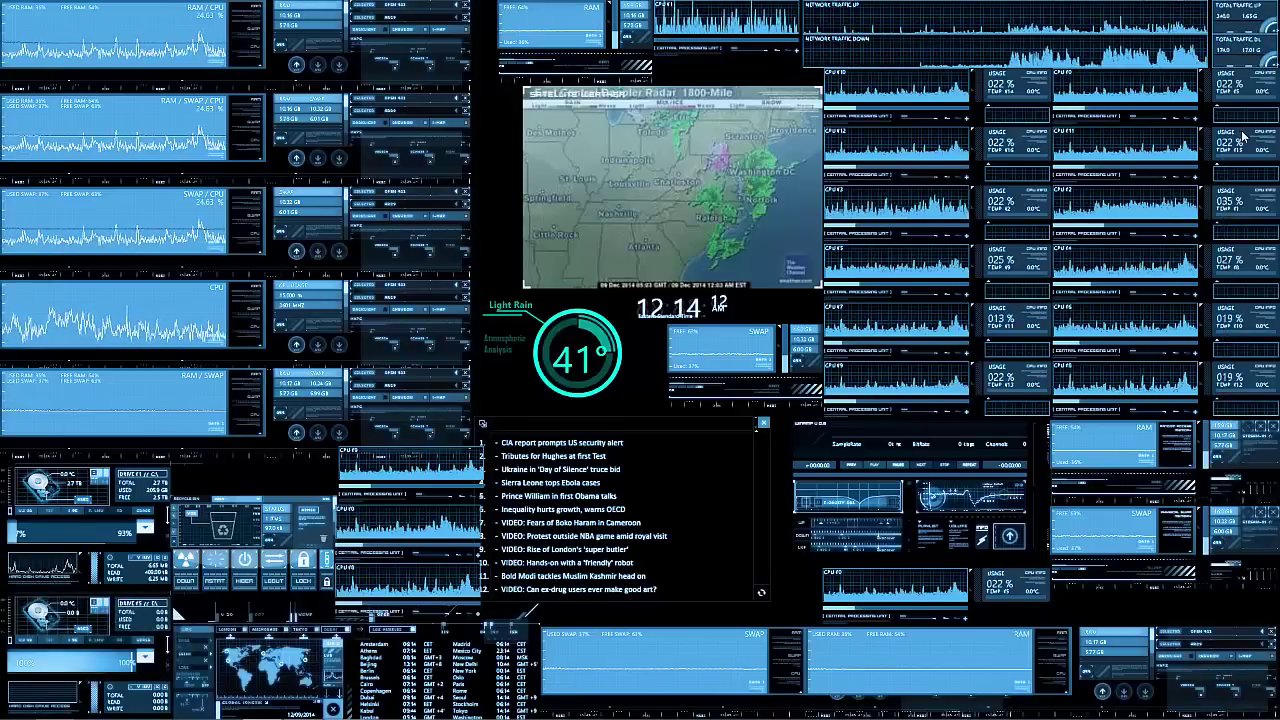
{"action": "key", "text": "super+s"}
{"action": "type", "text": "run"}
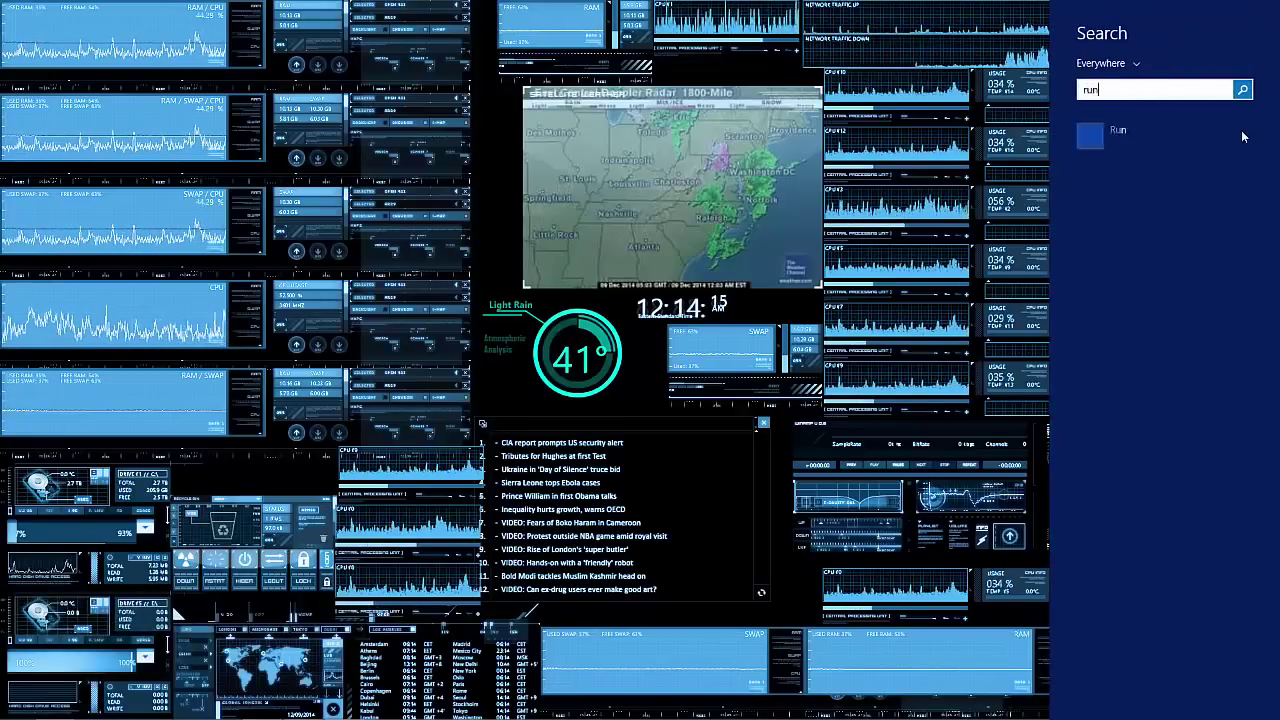
{"action": "key", "text": "Return"}
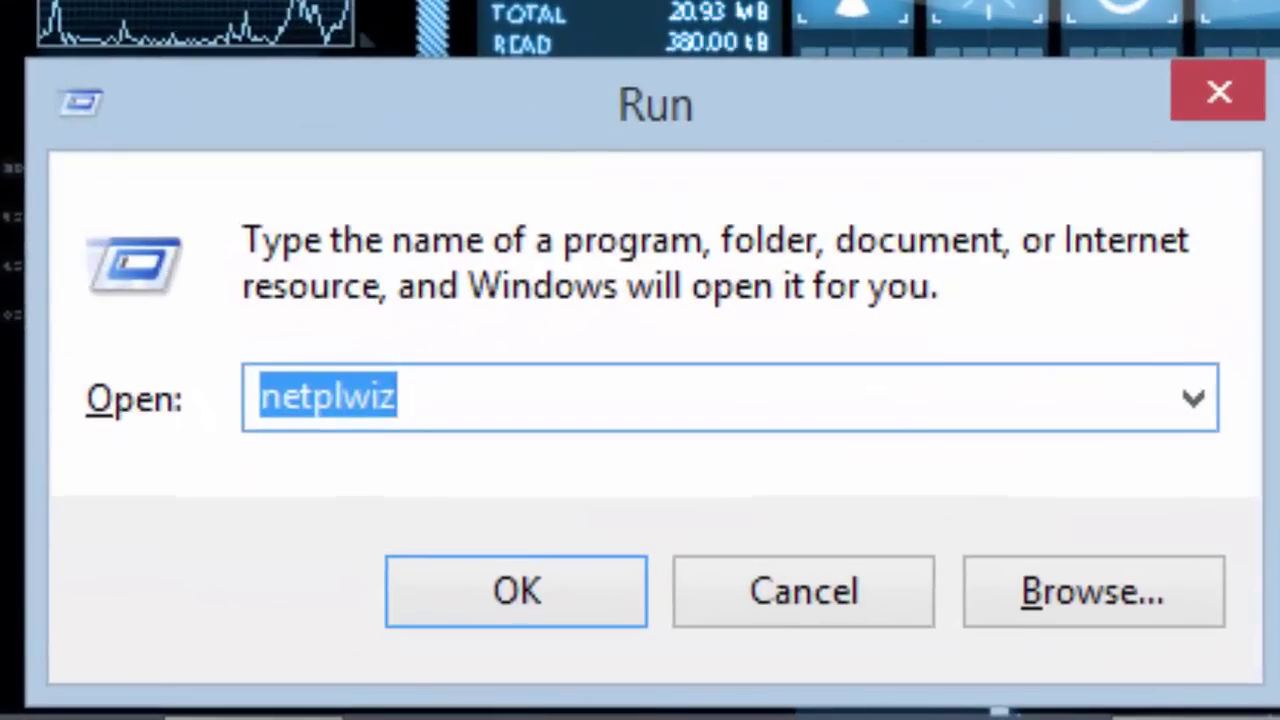
{"action": "left_click", "coordinate": [646, 386]}
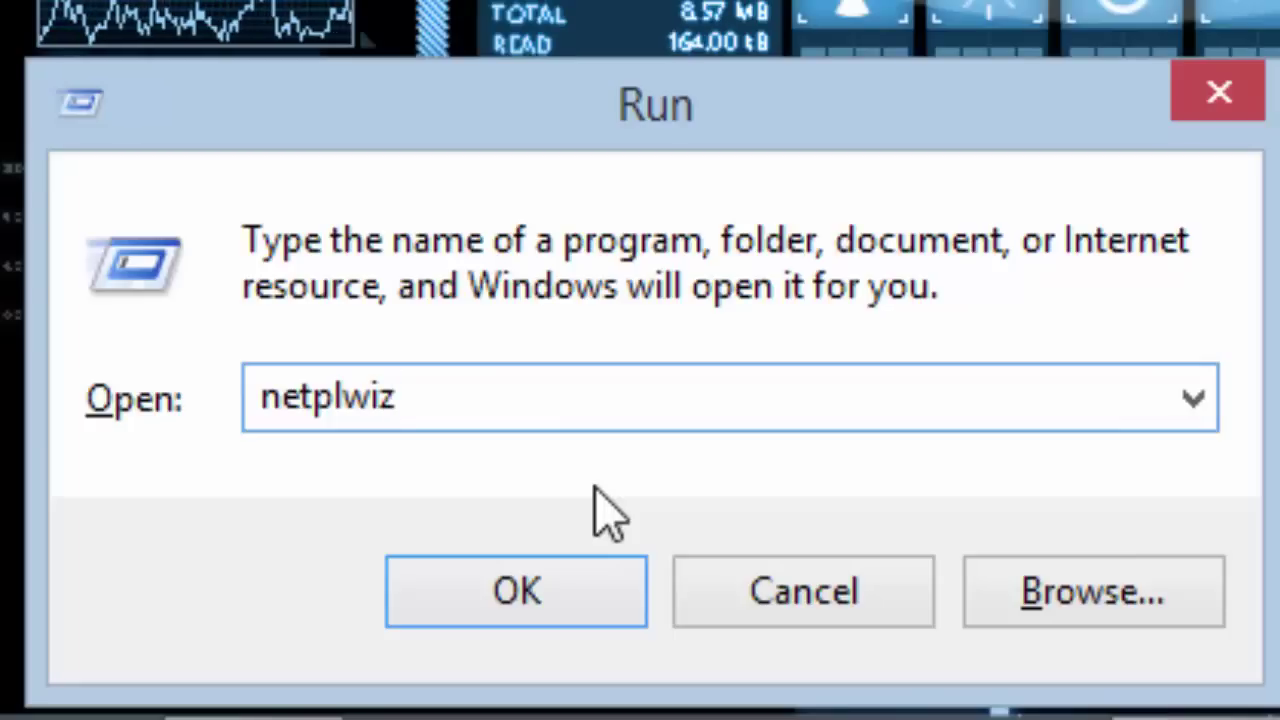
{"action": "key", "text": "Return"}
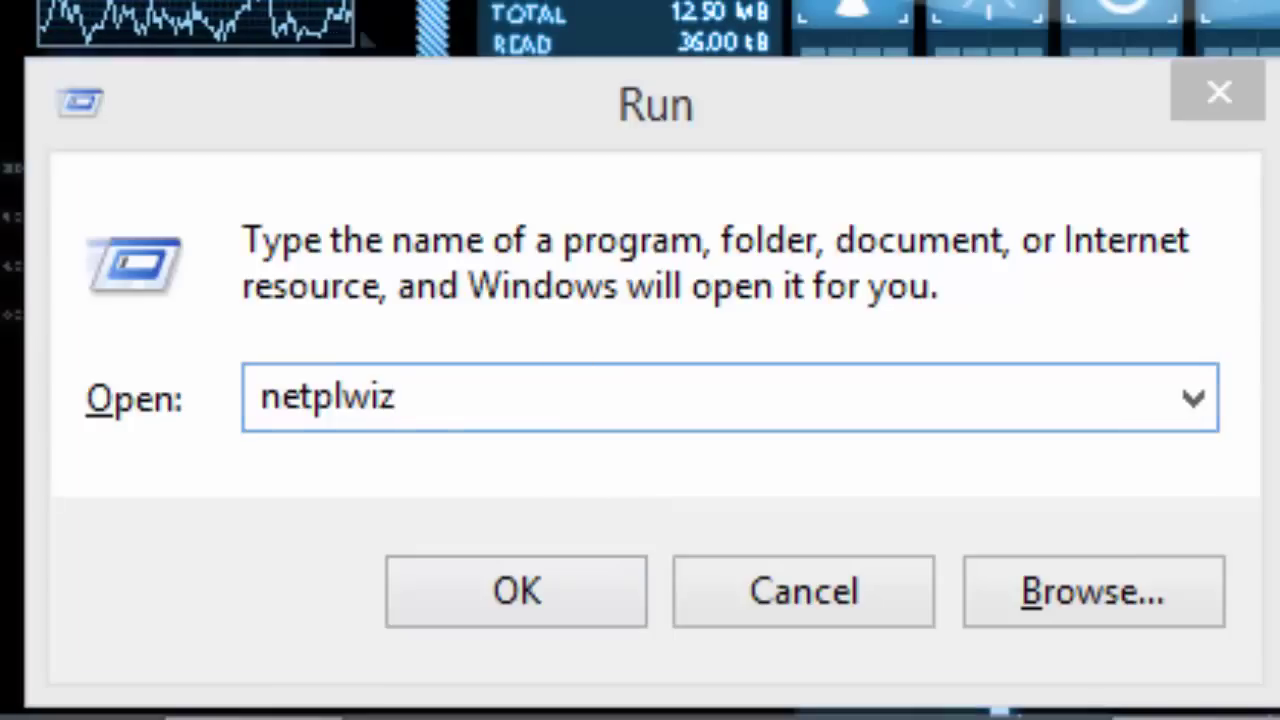
{"action": "left_click", "coordinate": [1200, 92]}
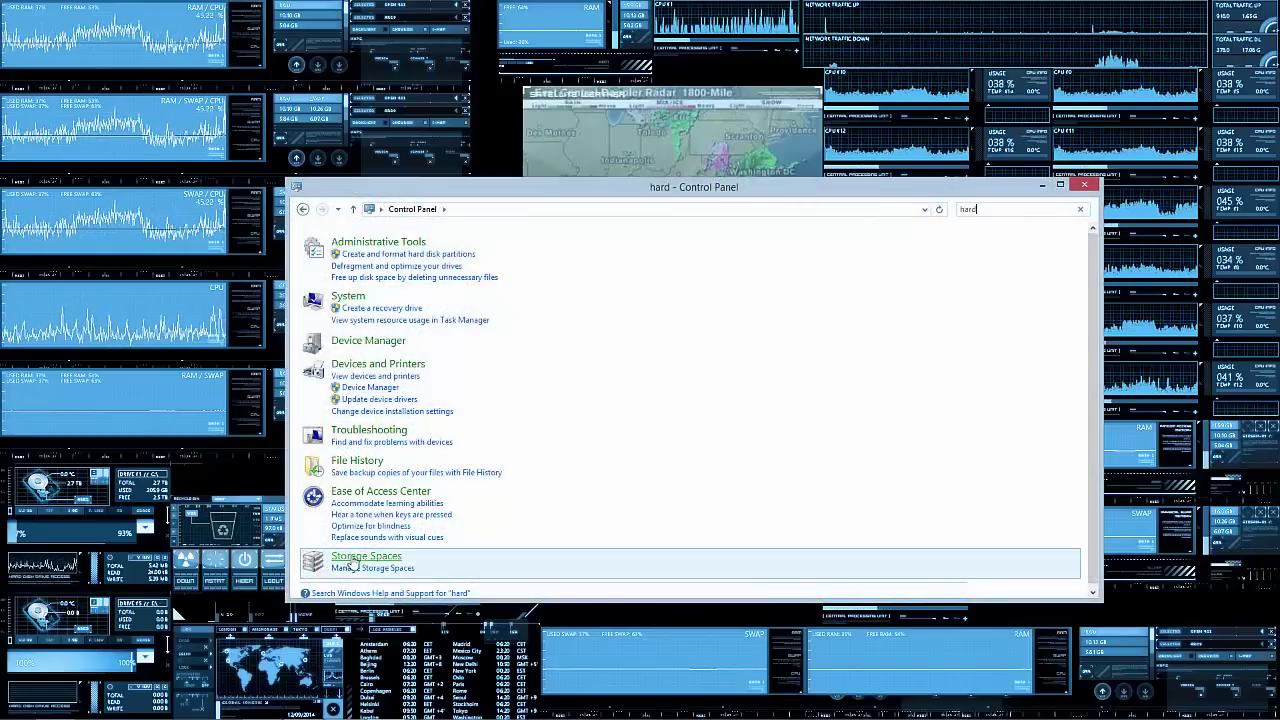
- Try to create a new storage pool from the 2.72 TB B: drive in Storage Spaces, and cancel the storage space setup
{"action": "left_click", "coordinate": [366, 560]}
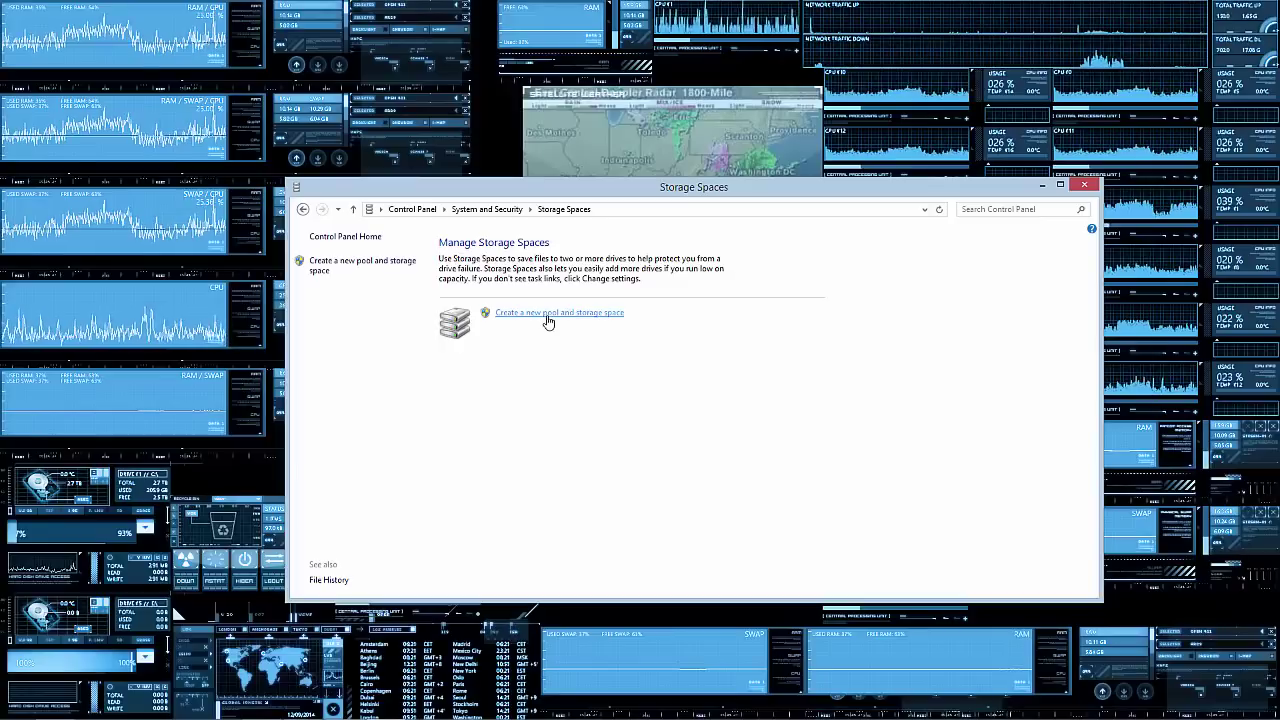
{"action": "left_click", "coordinate": [548, 317]}
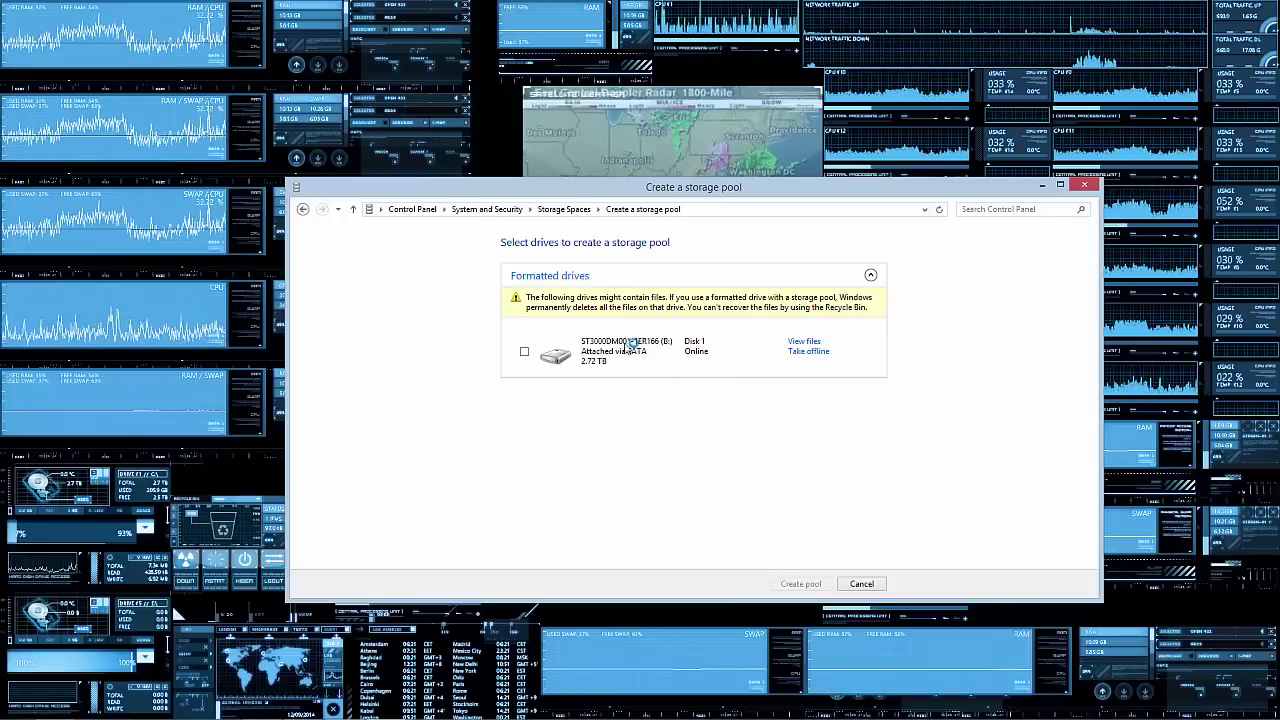
{"action": "left_click", "coordinate": [524, 352]}
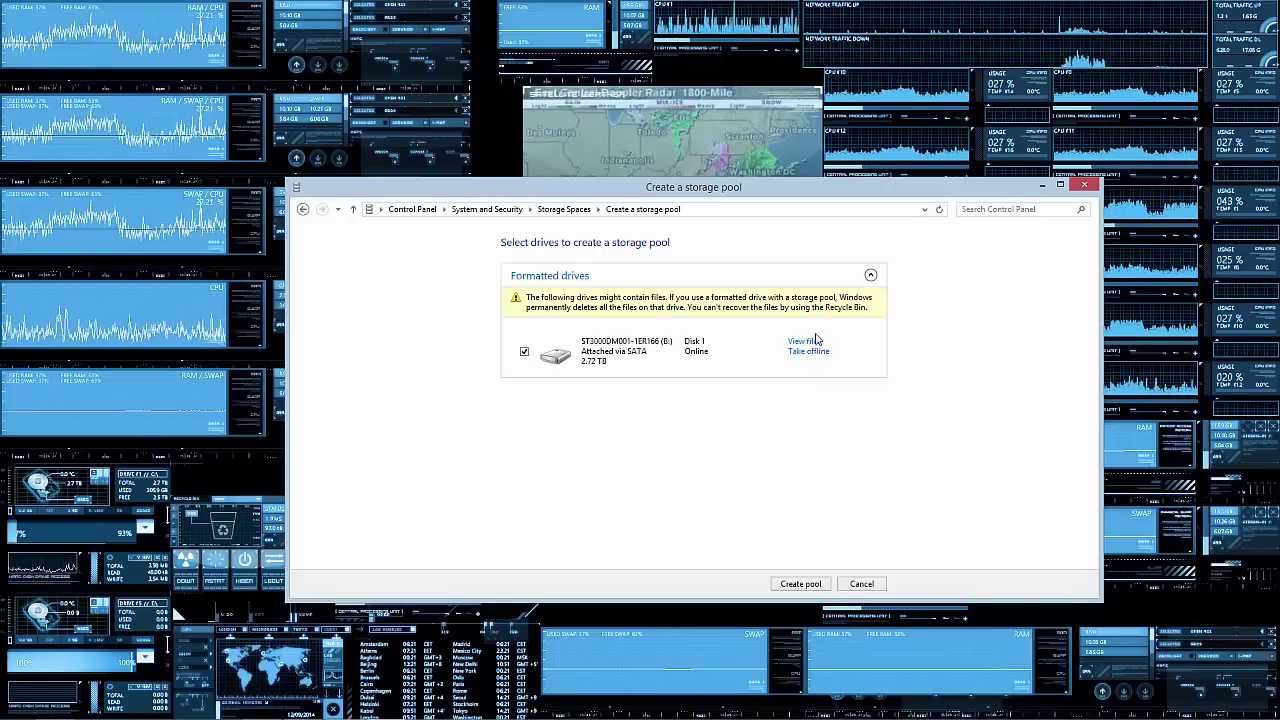
{"action": "left_click", "coordinate": [805, 585]}
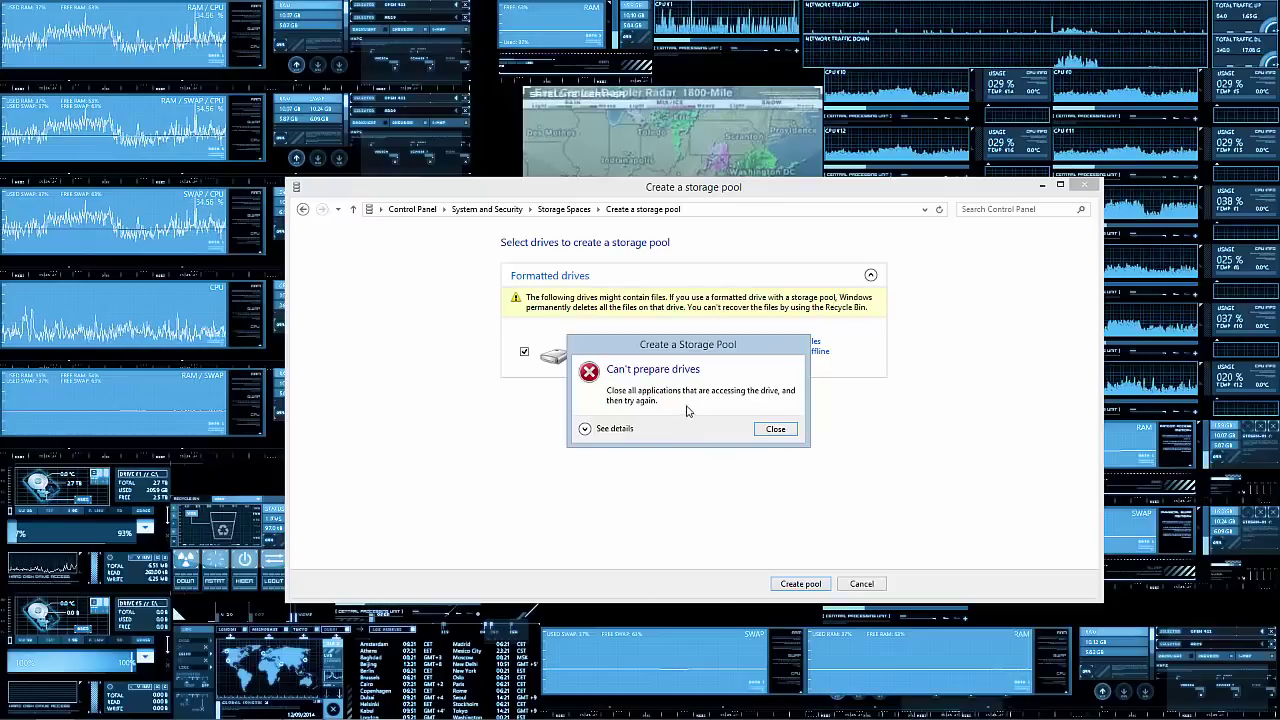
{"action": "left_click", "coordinate": [586, 430]}
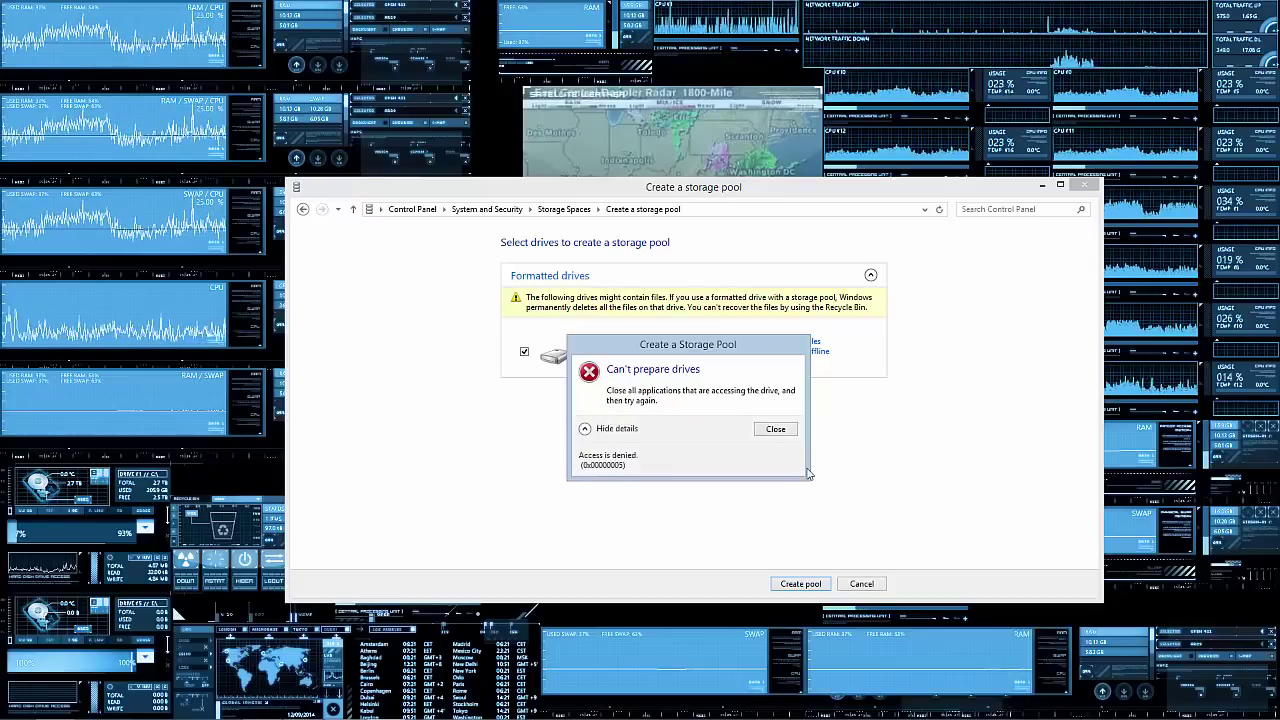
{"action": "left_click", "coordinate": [784, 432]}
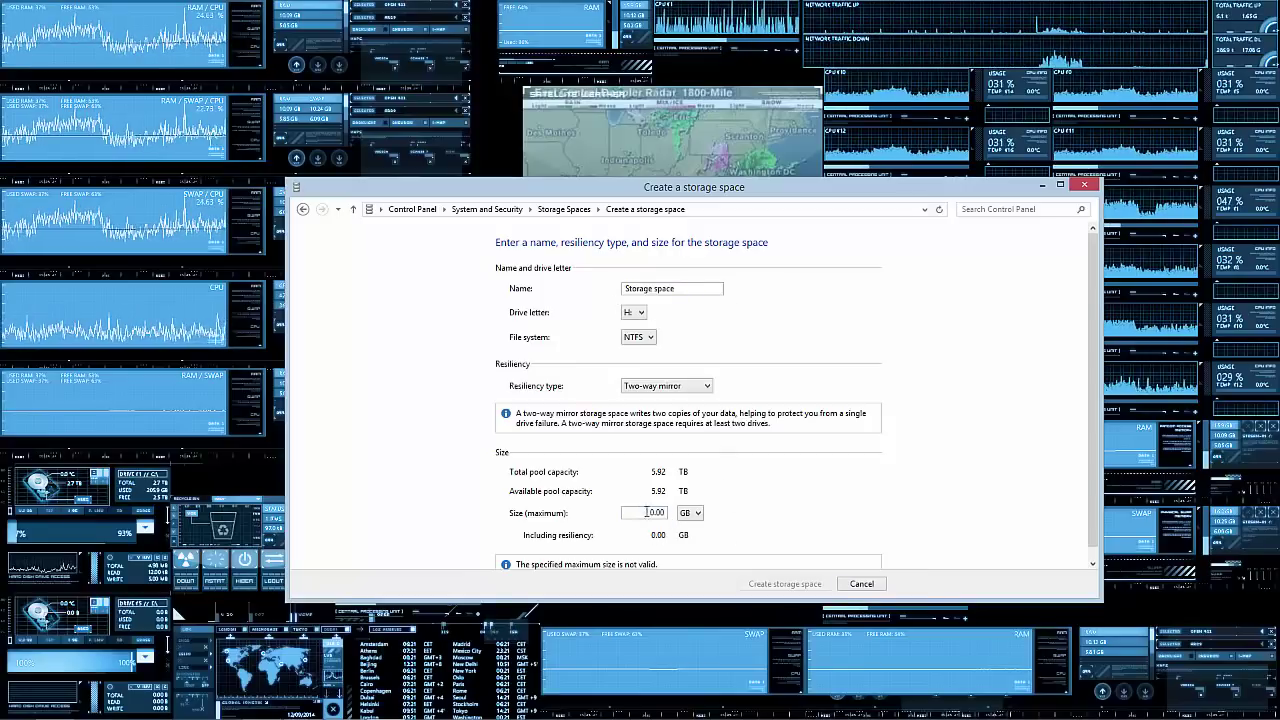
{"action": "left_click", "coordinate": [862, 585]}
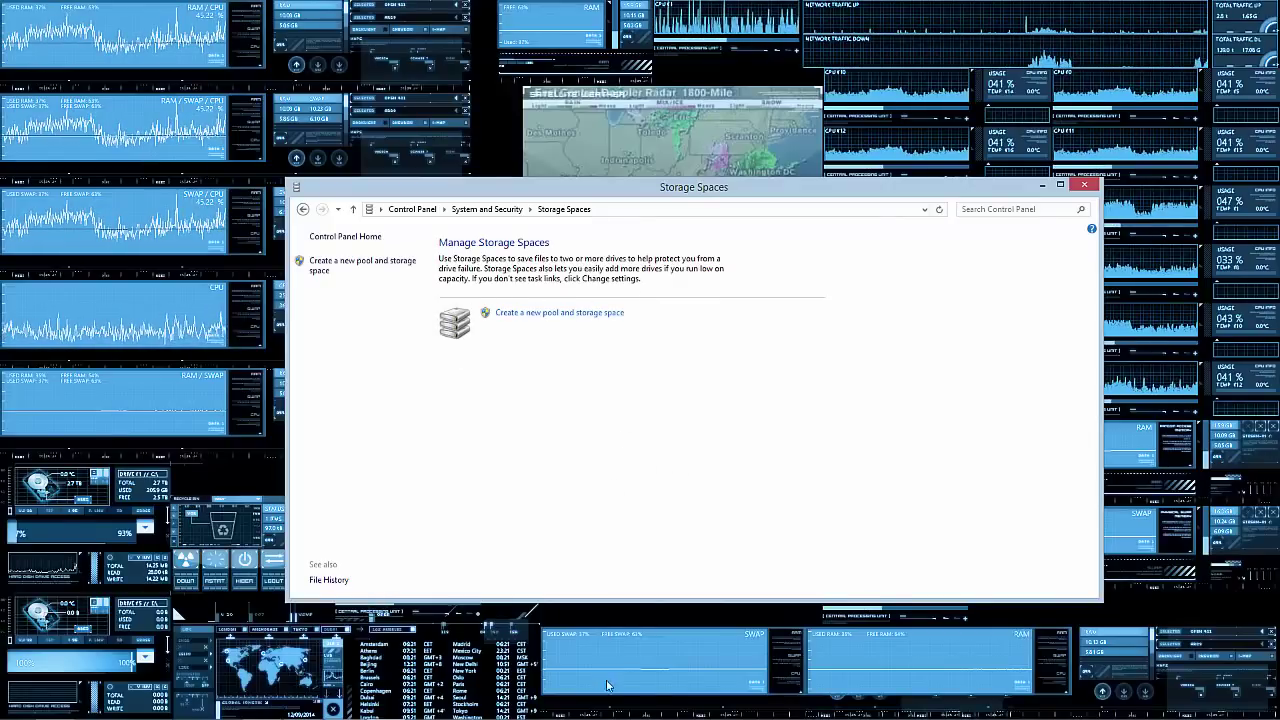
- Open Computer Management from the Administrative Tools, show Disk Management and maximize the window
{"action": "mouse_move", "coordinate": [100, 712]}
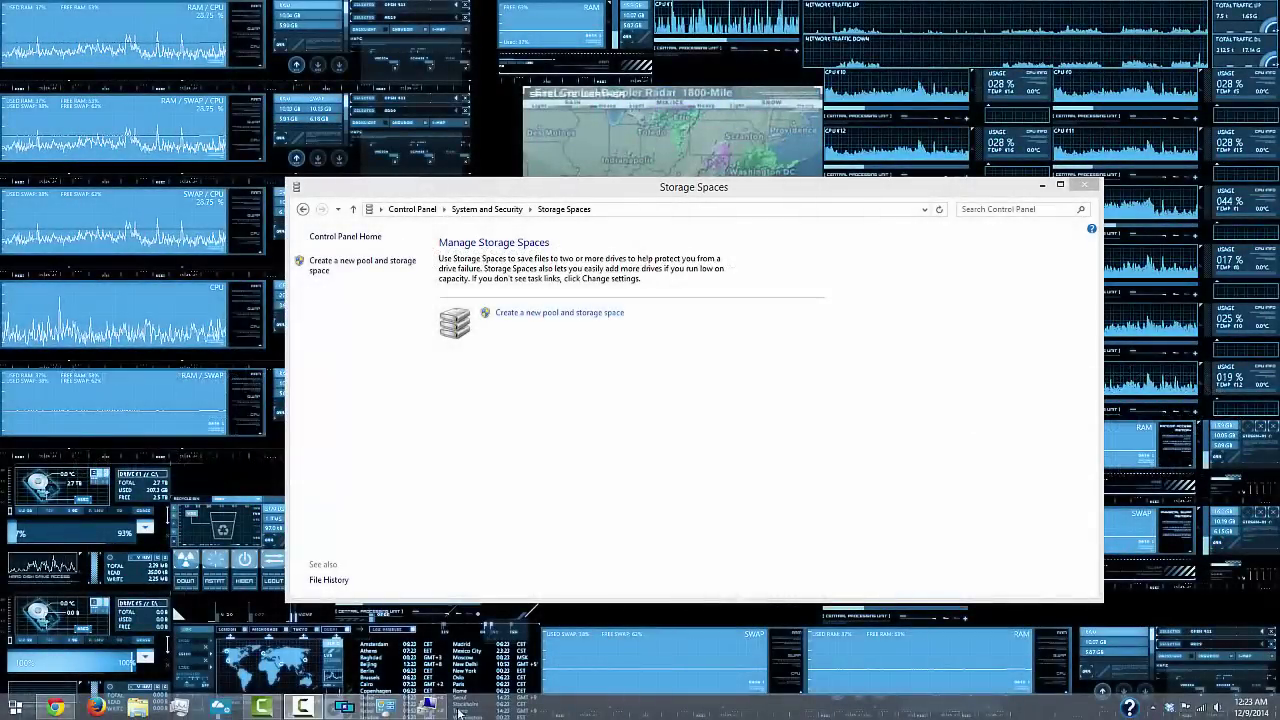
{"action": "left_click", "coordinate": [15, 707]}
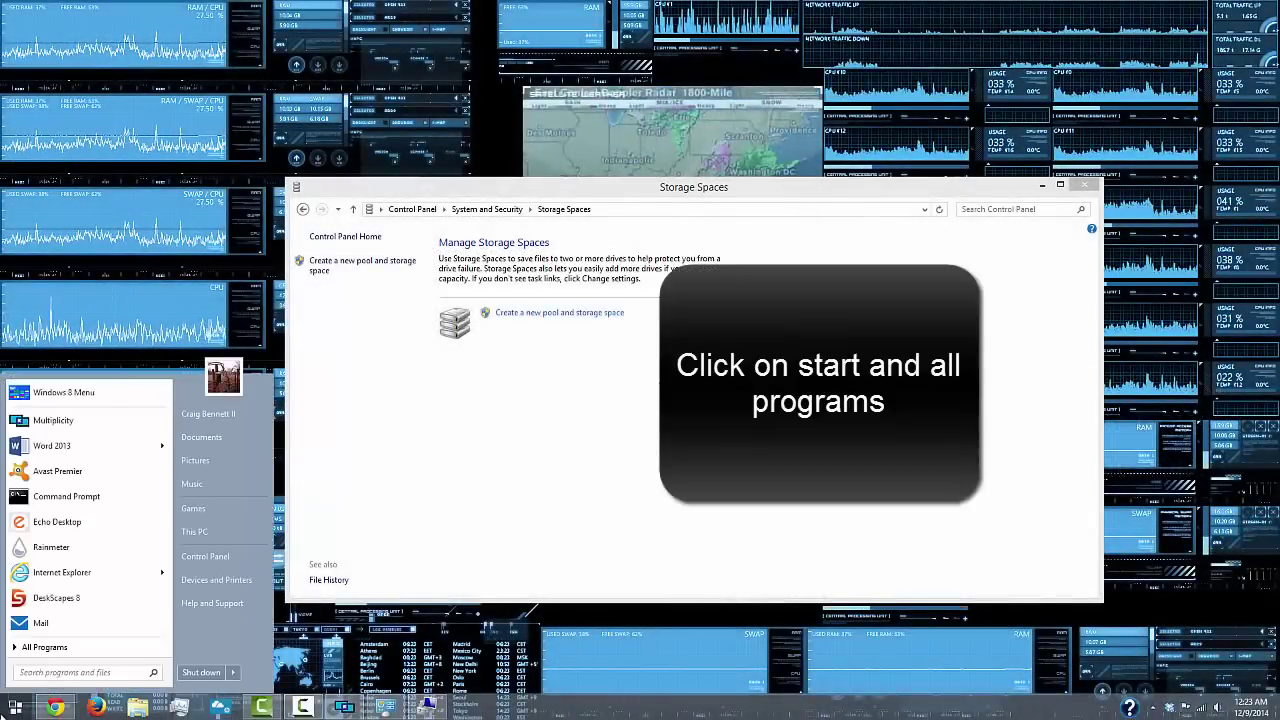
{"action": "left_click", "coordinate": [45, 648]}
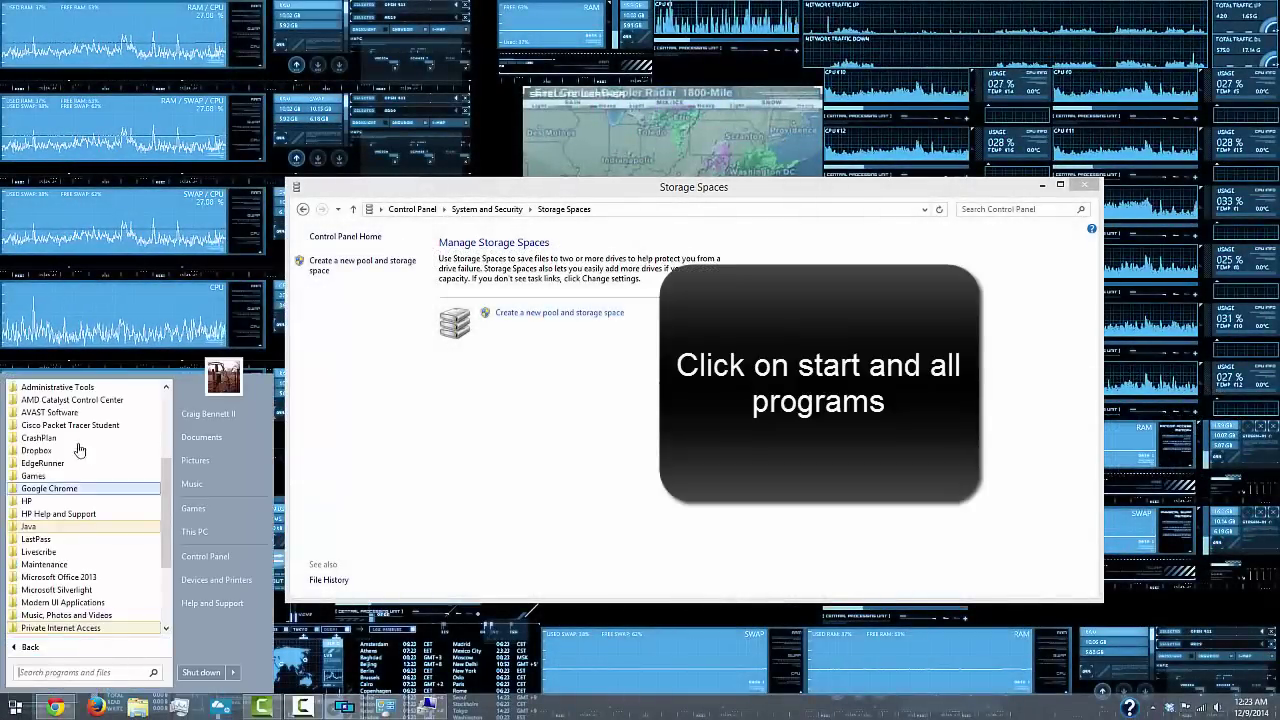
{"action": "left_click", "coordinate": [93, 388]}
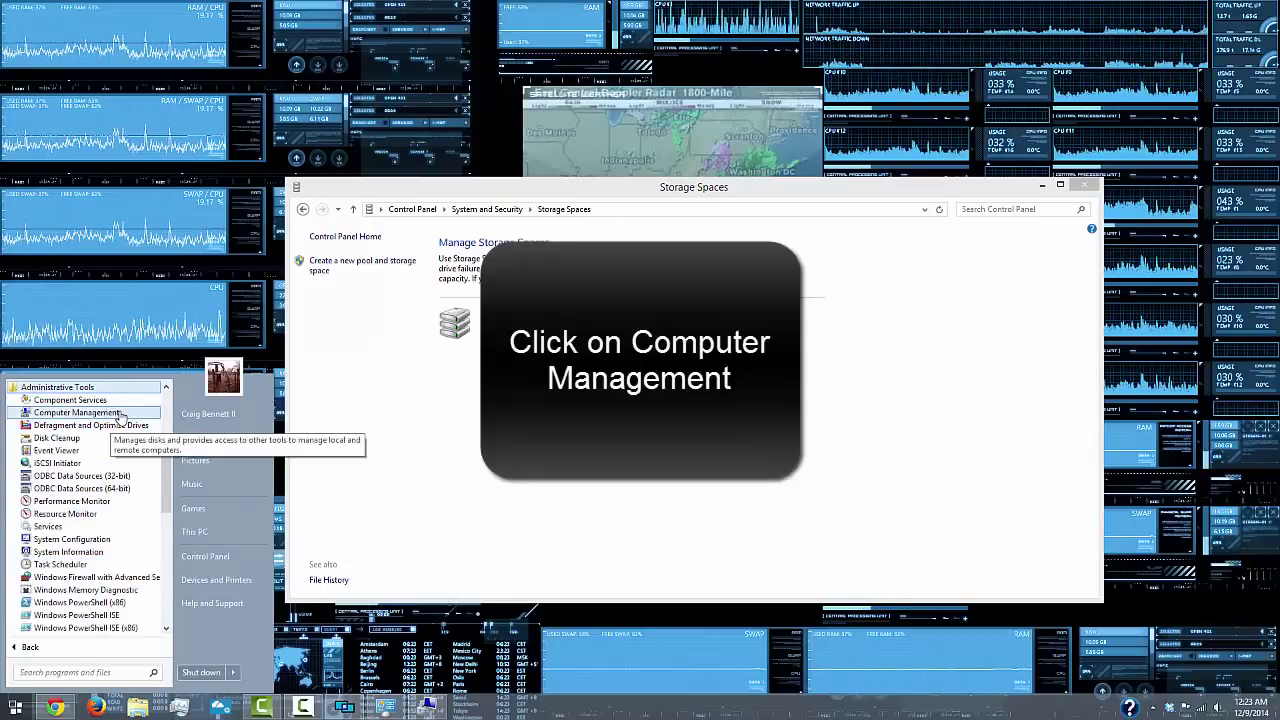
{"action": "left_click", "coordinate": [76, 412]}
{"action": "left_click", "coordinate": [88, 170]}
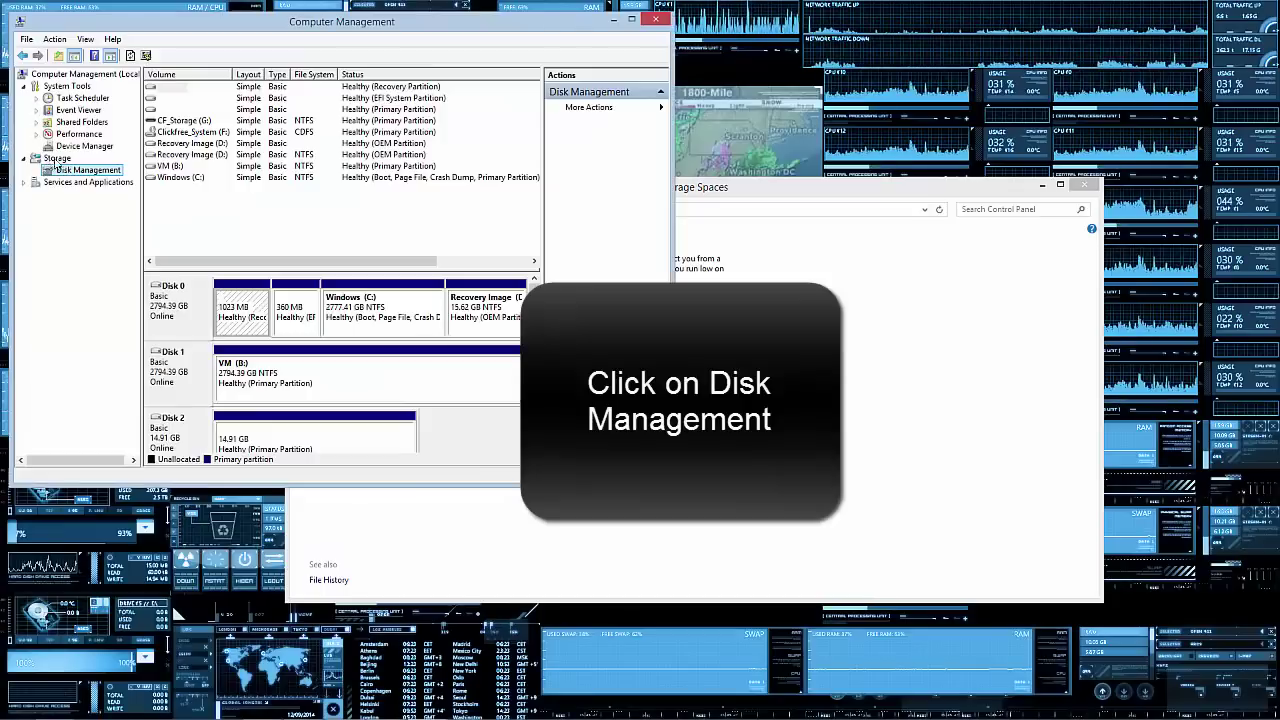
{"action": "double_click", "coordinate": [460, 22]}
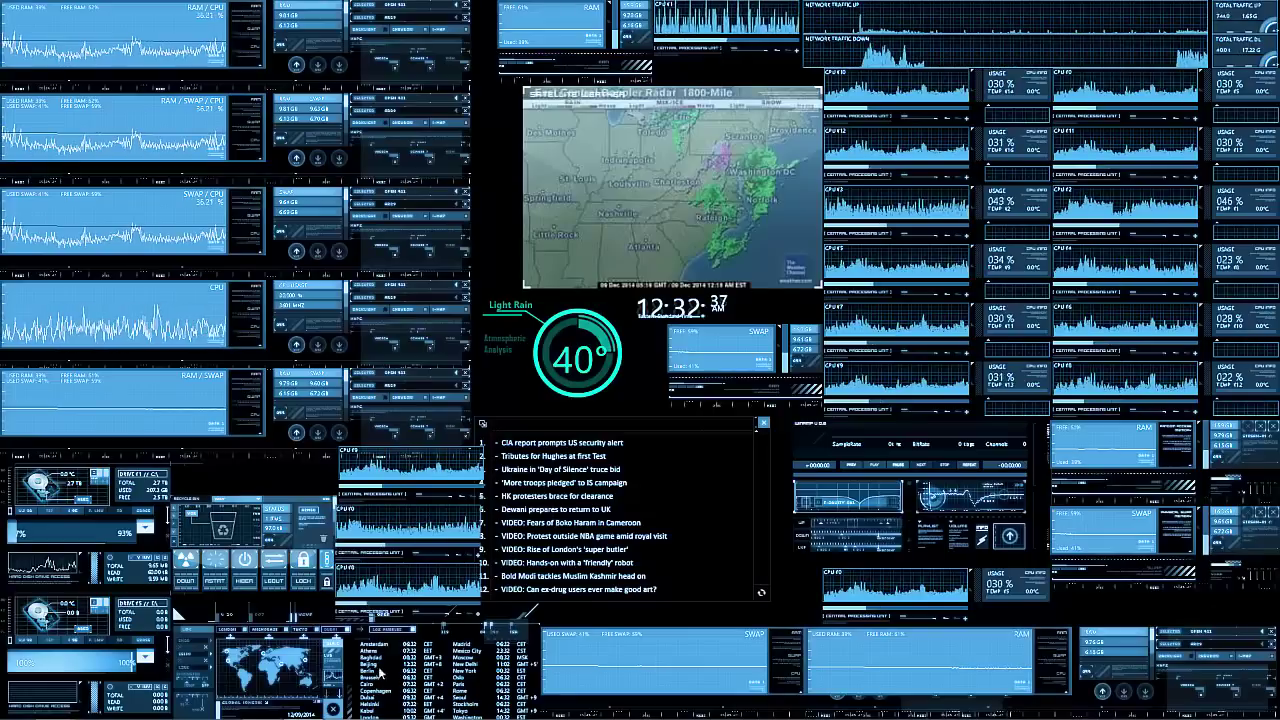
- Open the HomeGroup settings by searching the Control Panel for "homegr"
{"action": "mouse_move", "coordinate": [1210, 715]}
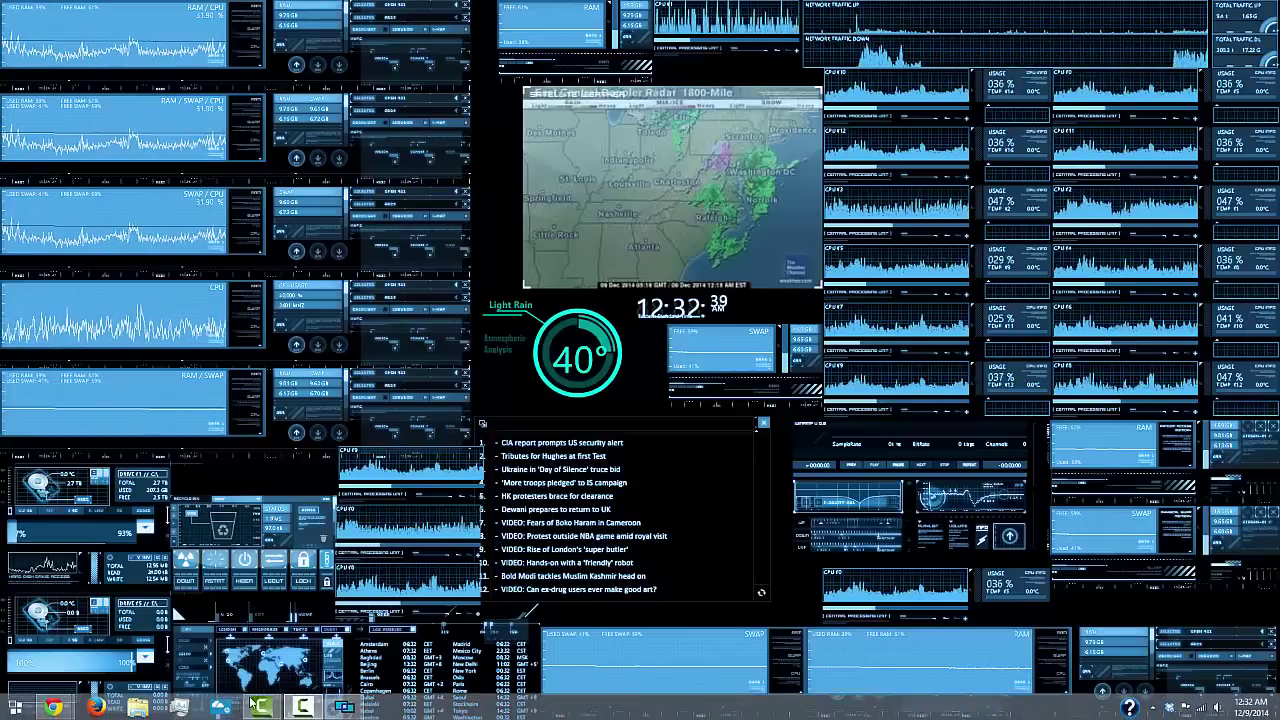
{"action": "left_click", "coordinate": [15, 707]}
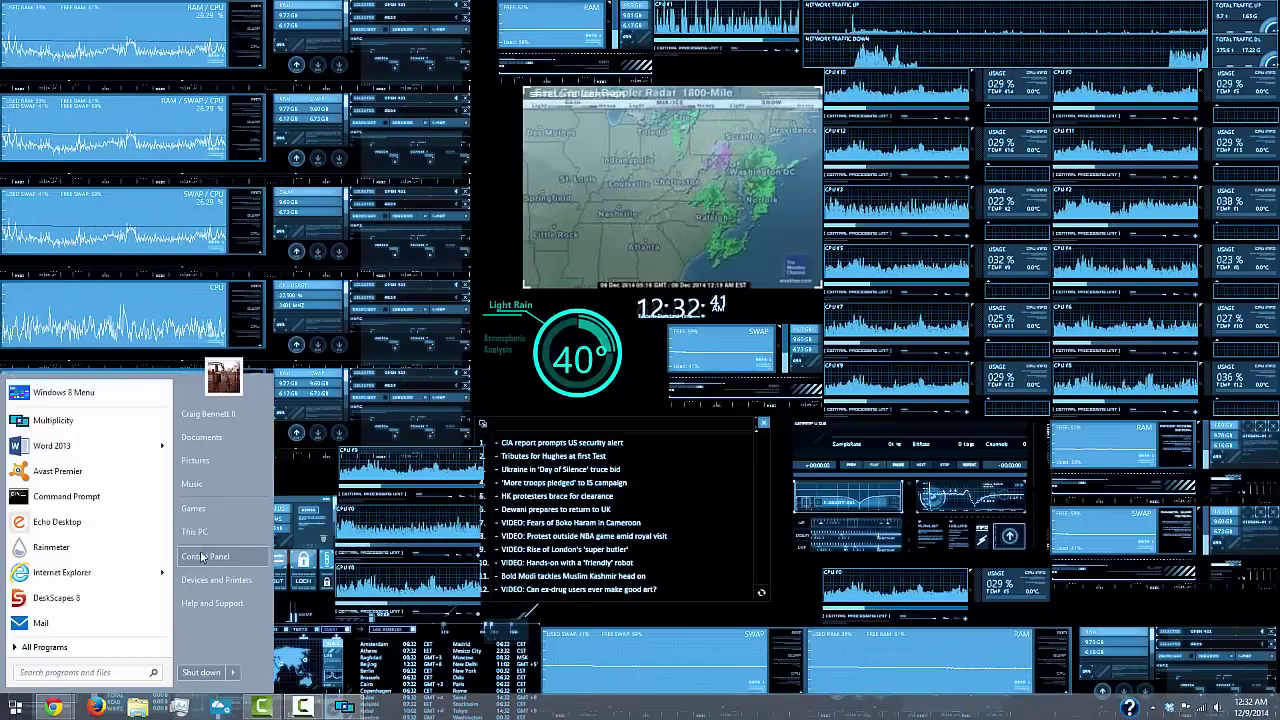
{"action": "left_click", "coordinate": [208, 556]}
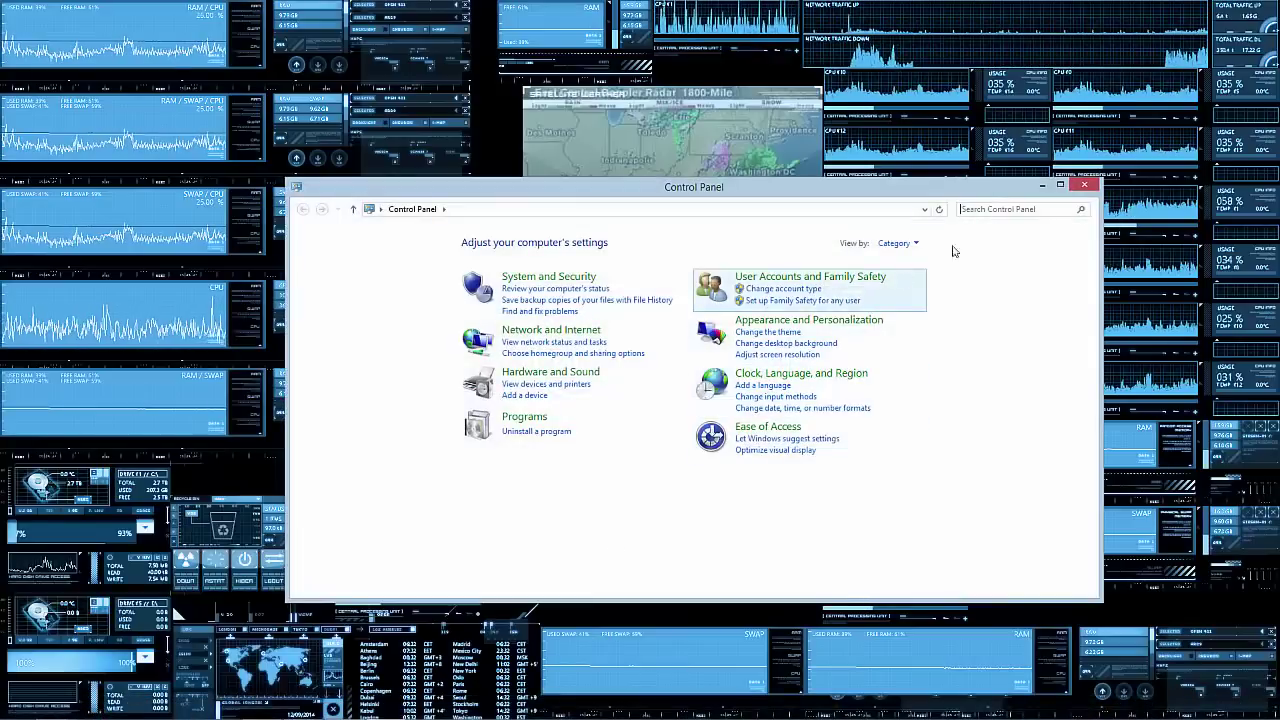
{"action": "type", "text": "homegro"}
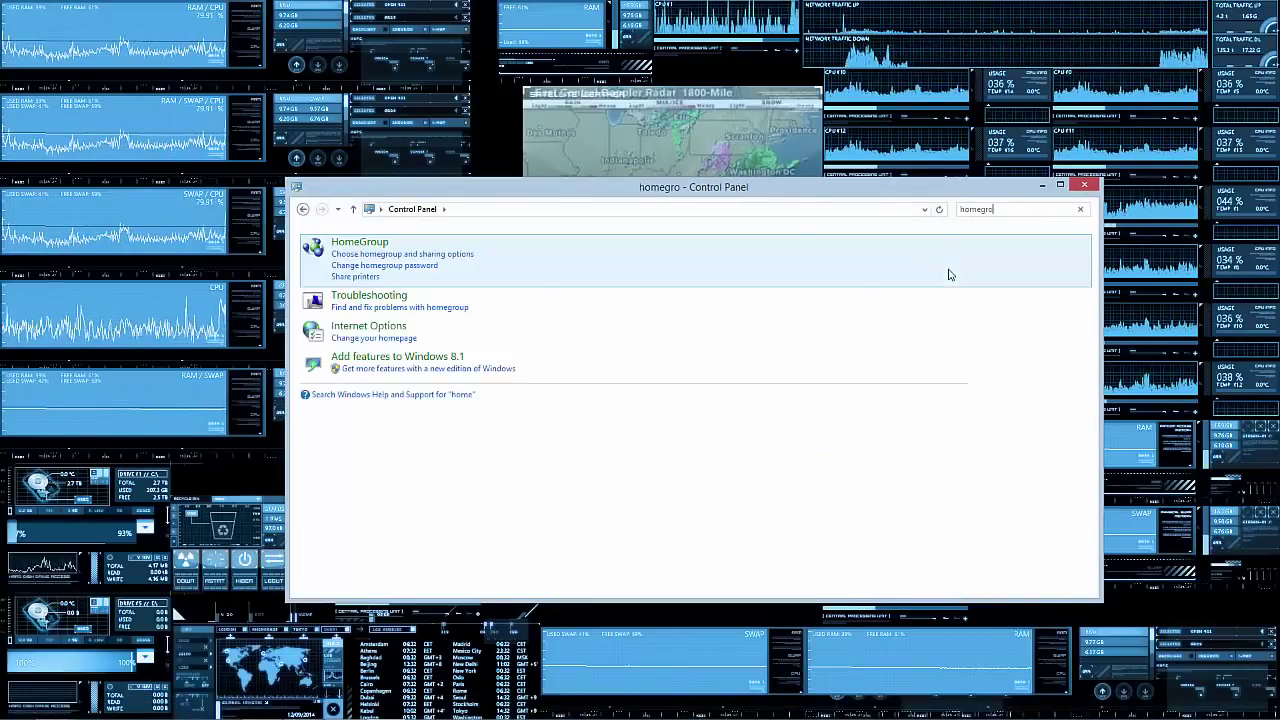
{"action": "key", "text": "BackSpace"}
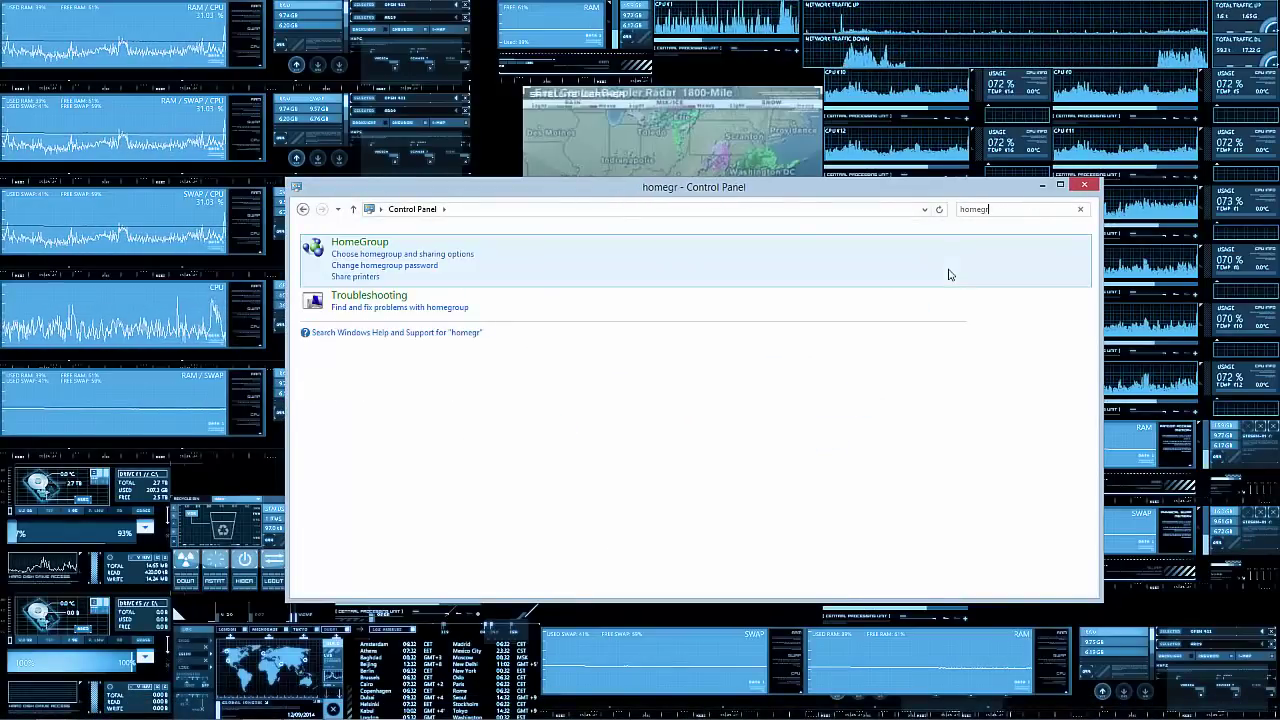
{"action": "left_click", "coordinate": [385, 242]}
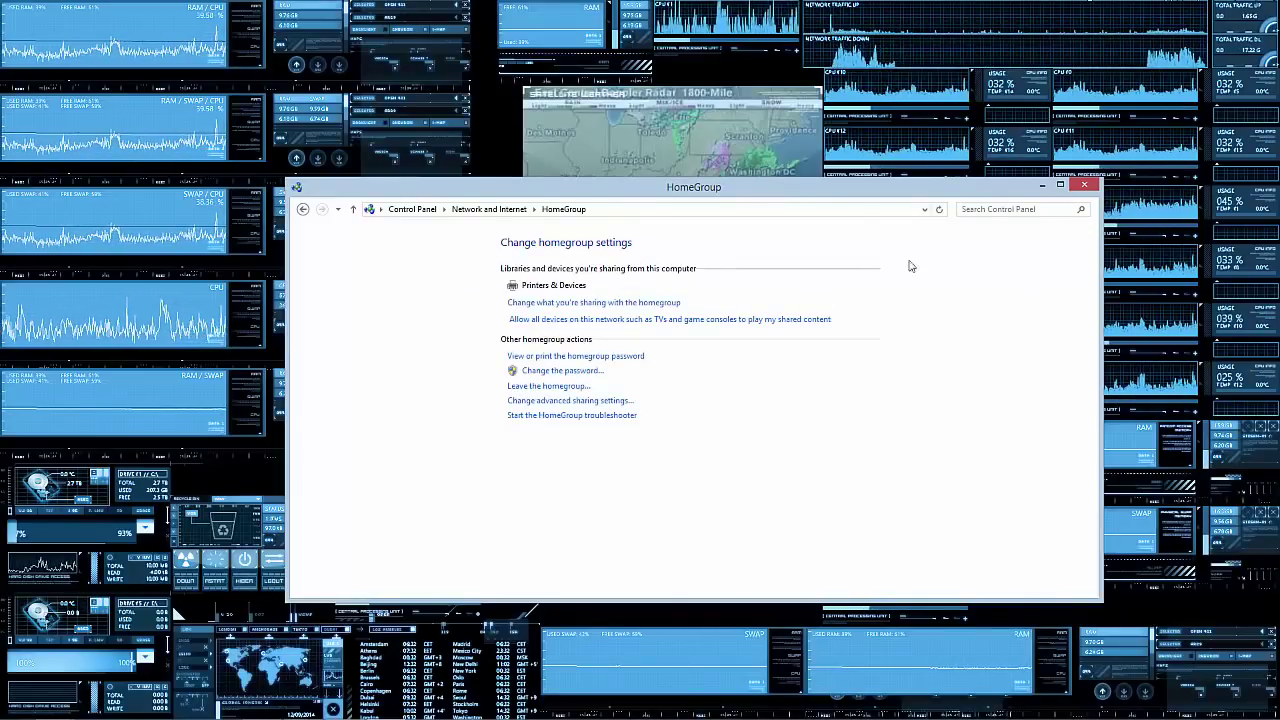
- View the Windows Settings charm as another route to the Control Panel, dismiss it and close the HomeGroup window
{"action": "mouse_move", "coordinate": [1278, 2]}
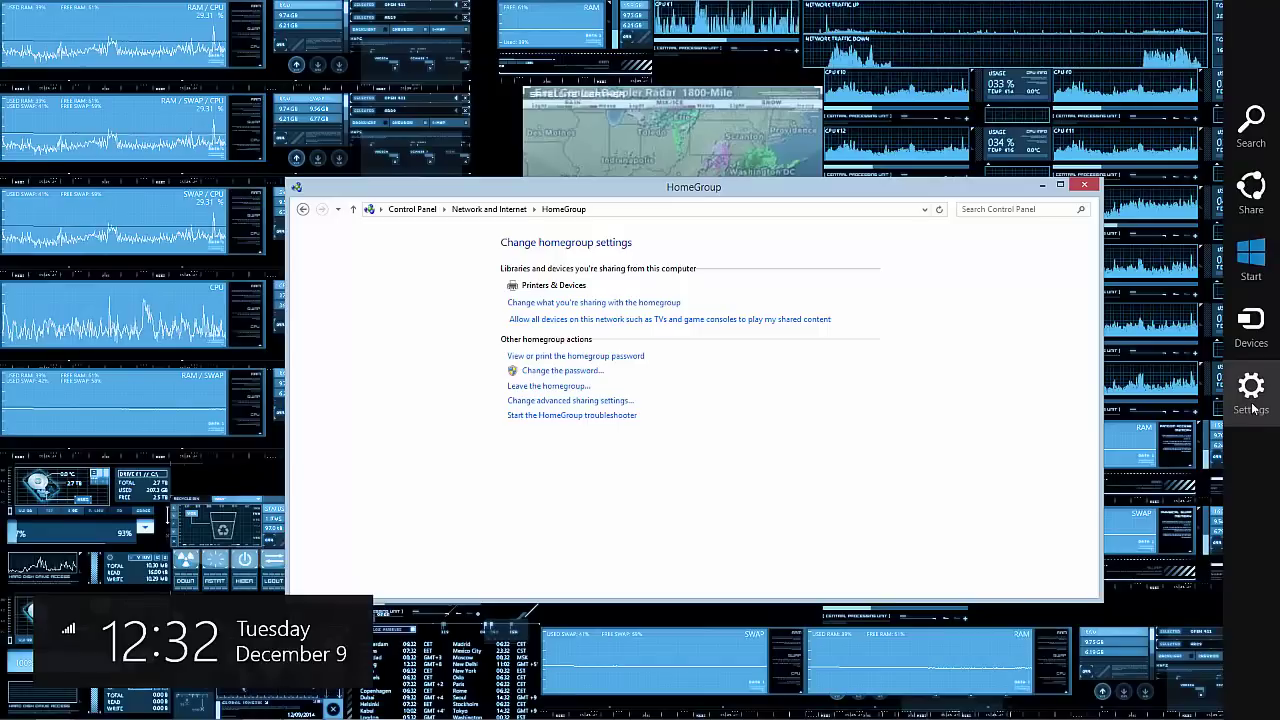
{"action": "left_click", "coordinate": [1254, 405]}
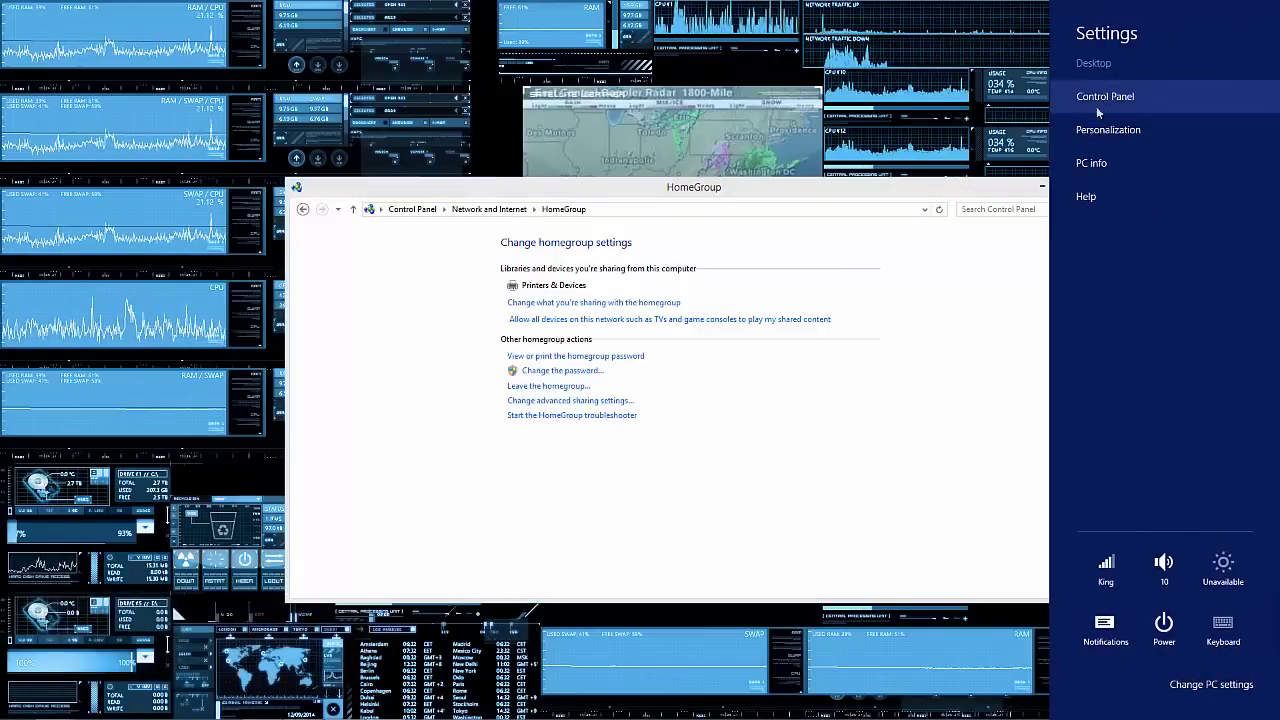
{"action": "left_click", "coordinate": [897, 409]}
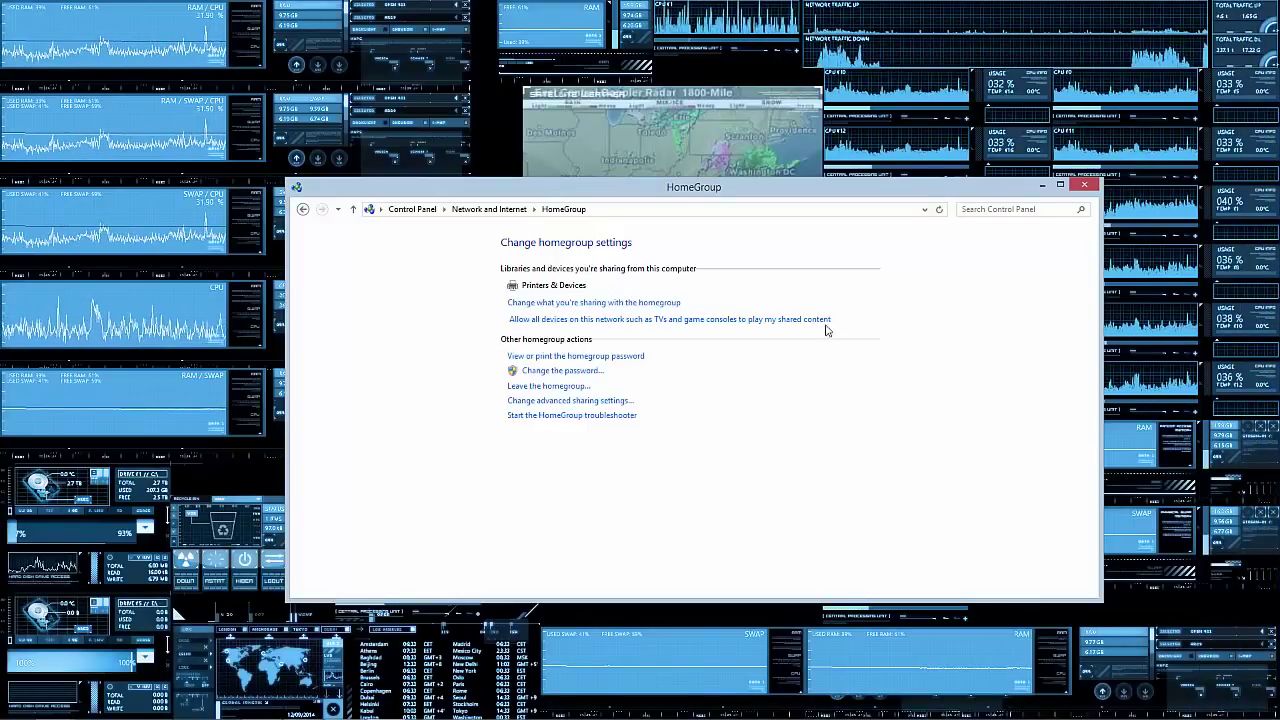
{"action": "left_click", "coordinate": [1084, 184]}
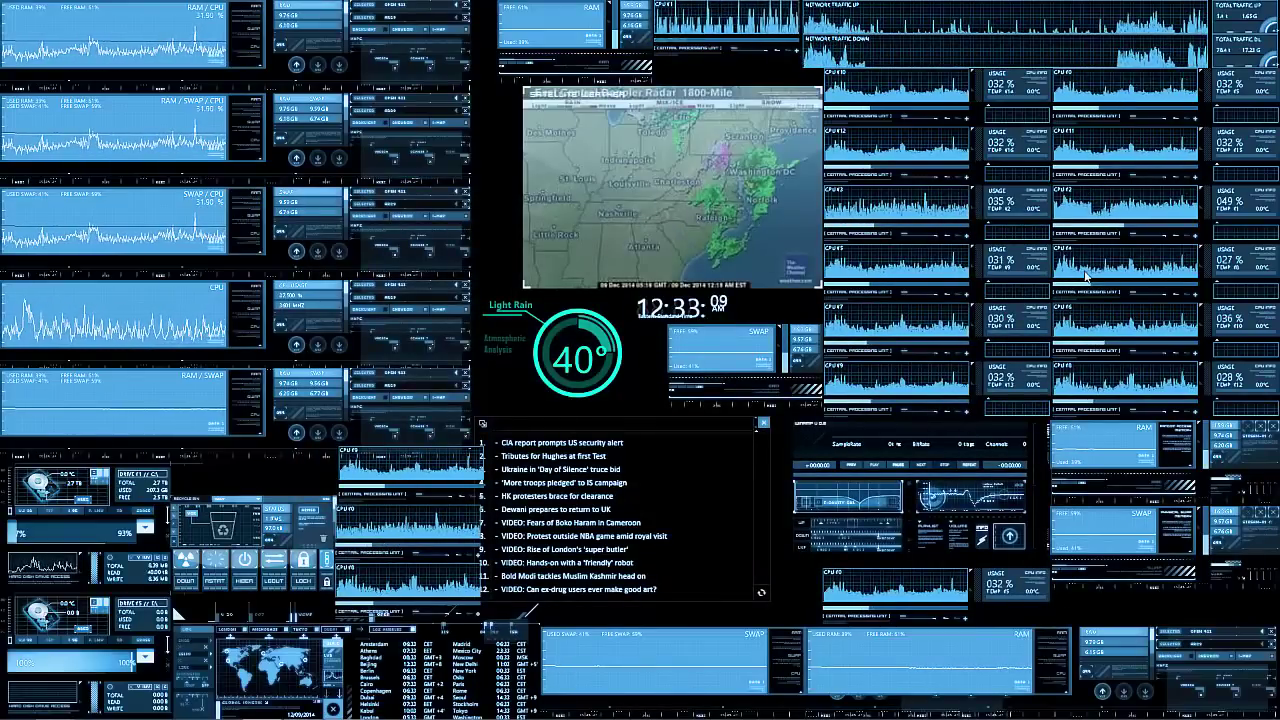
- Open File Explorer and go to the Stardock folder inside Documents
{"action": "mouse_move", "coordinate": [165, 713]}
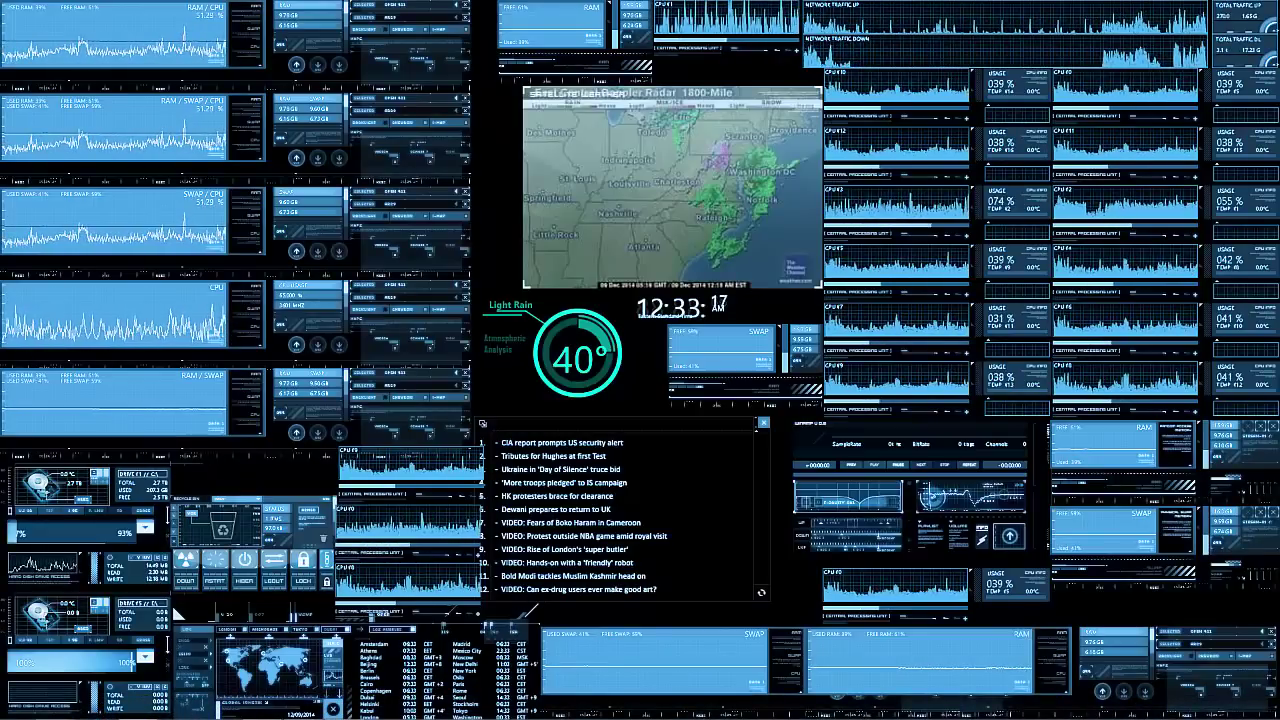
{"action": "key", "text": "super+e"}
{"action": "left_click_drag", "start_coordinate": [777, 186], "coordinate": [457, 186]}
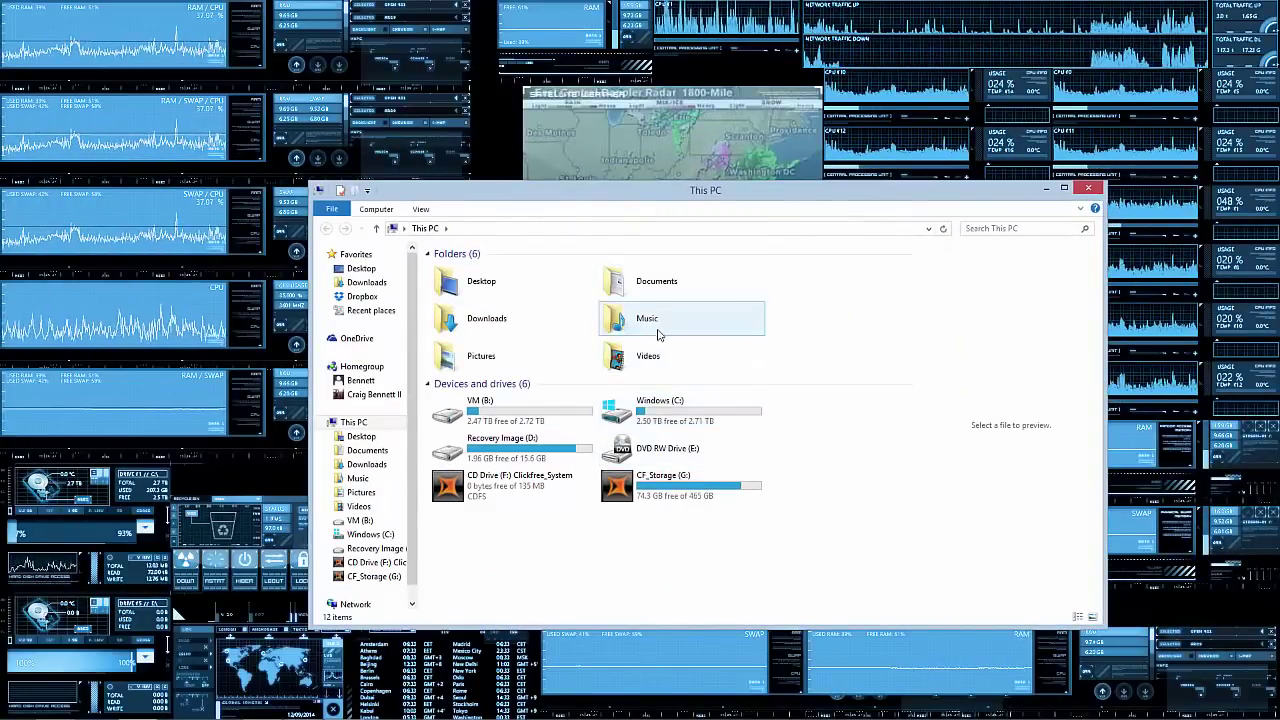
{"action": "right_click", "coordinate": [662, 365]}
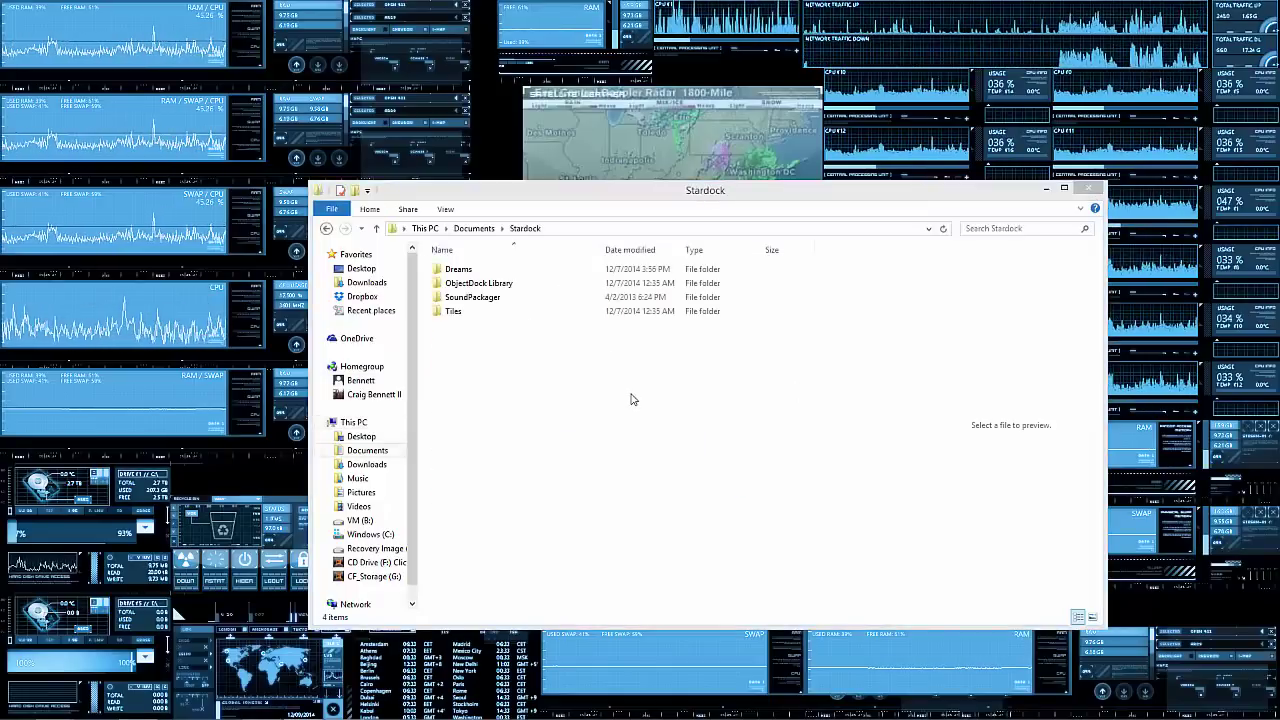
{"action": "left_click", "coordinate": [630, 395]}
- View the sharing options for the SoundPackager folder, dismiss them and close the Stardock folder window
{"action": "left_click", "coordinate": [478, 298]}
{"action": "right_click", "coordinate": [478, 298]}
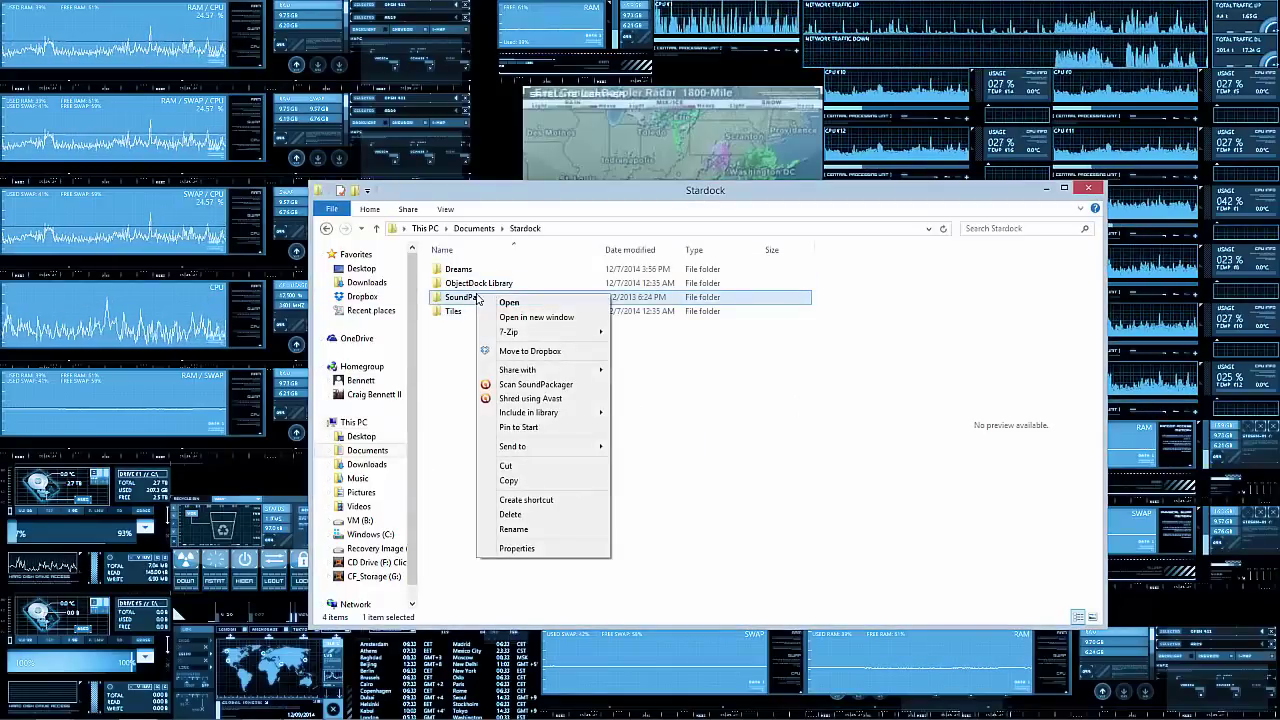
{"action": "mouse_move", "coordinate": [568, 372]}
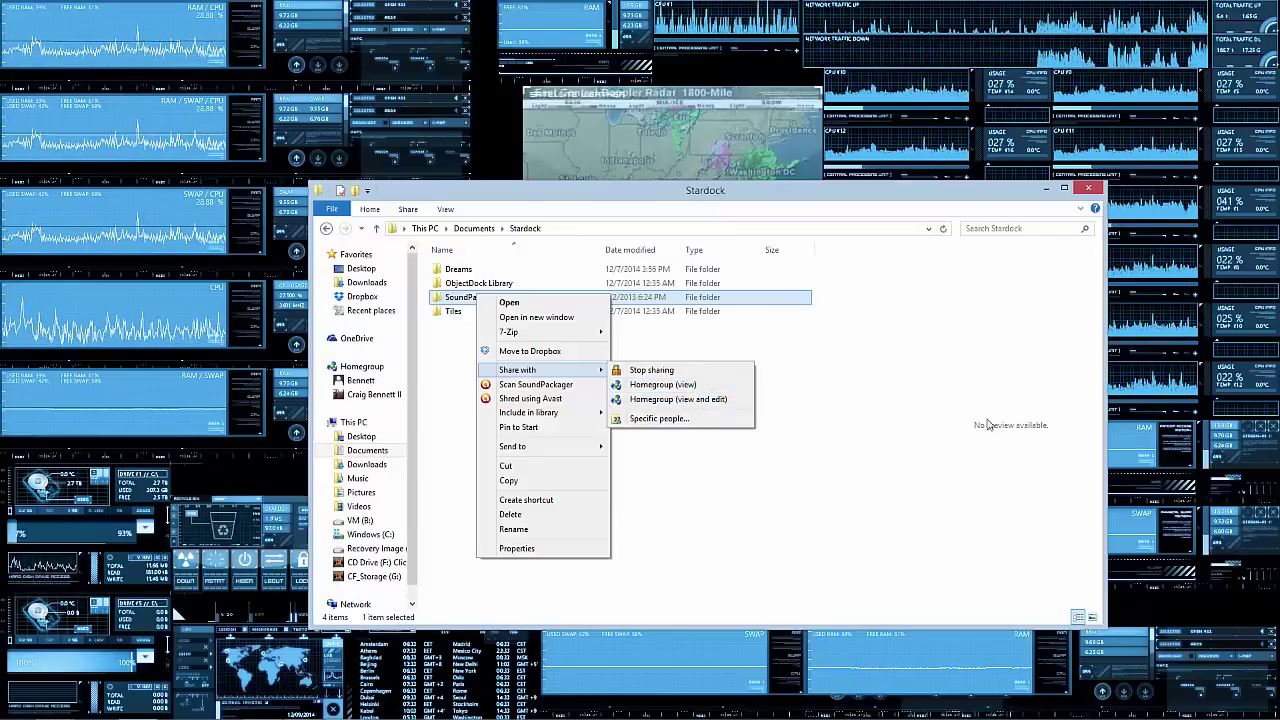
{"action": "left_click", "coordinate": [816, 417]}
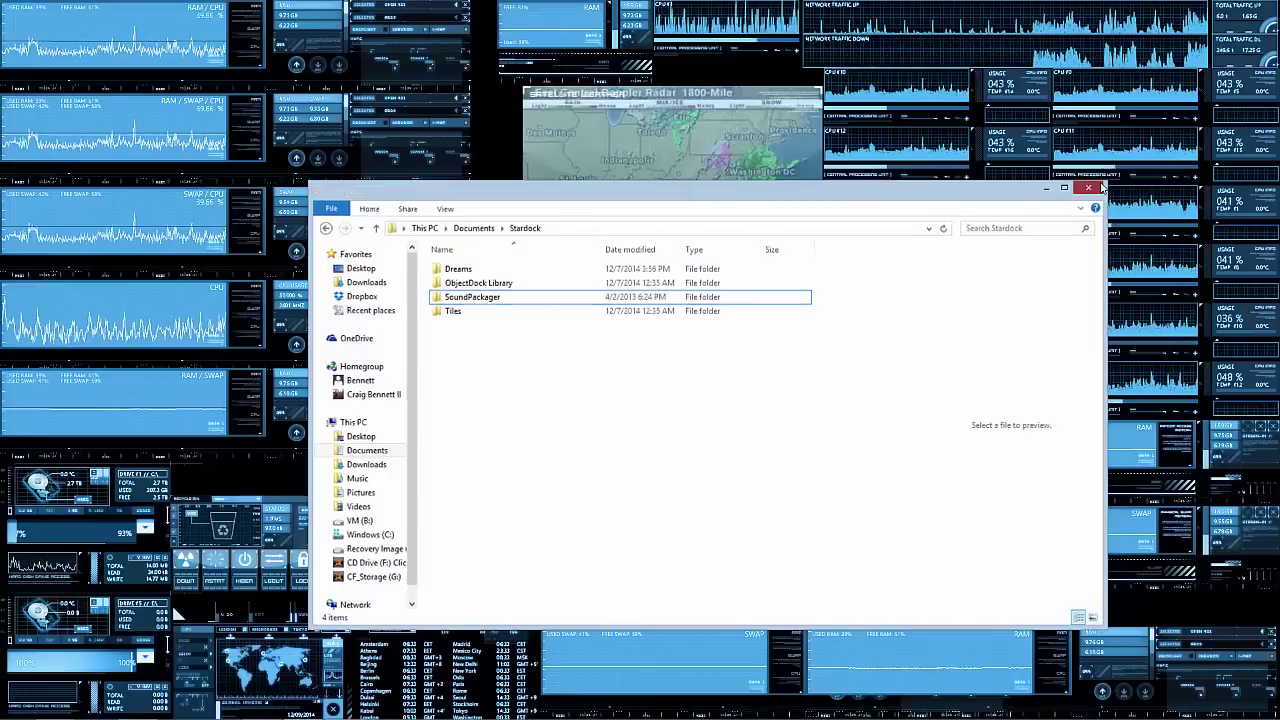
{"action": "left_click", "coordinate": [1088, 188]}
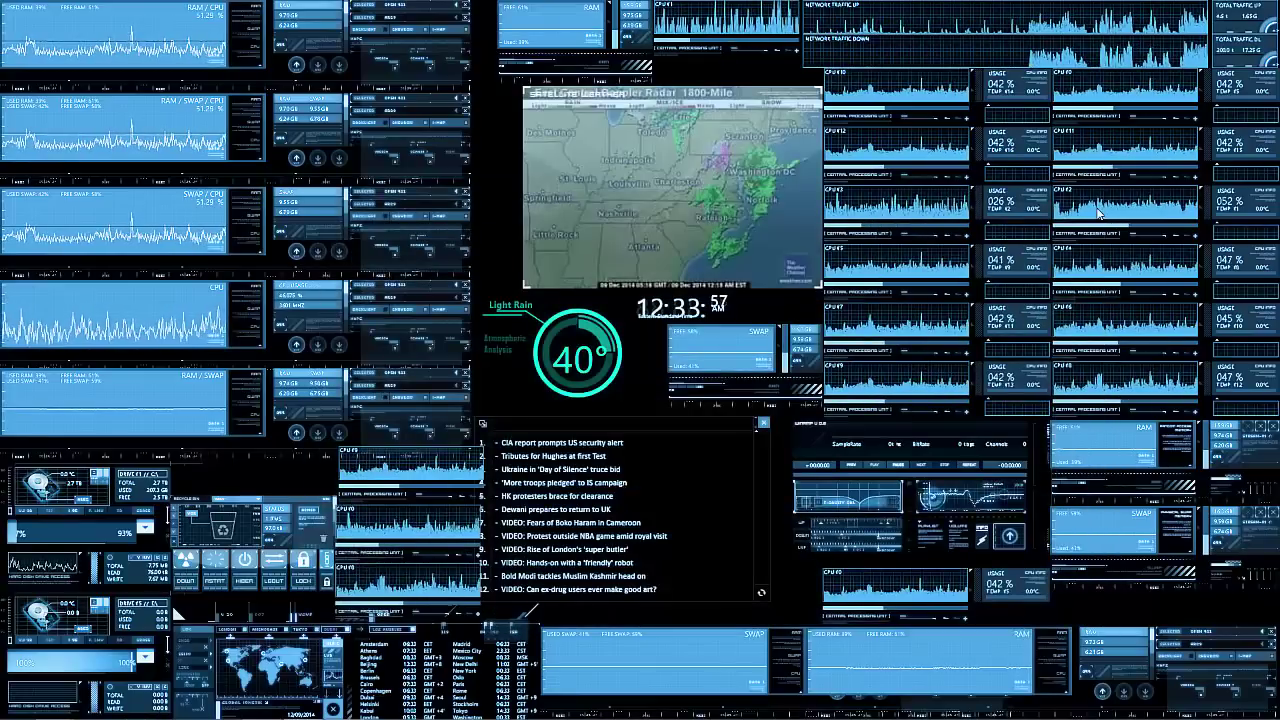